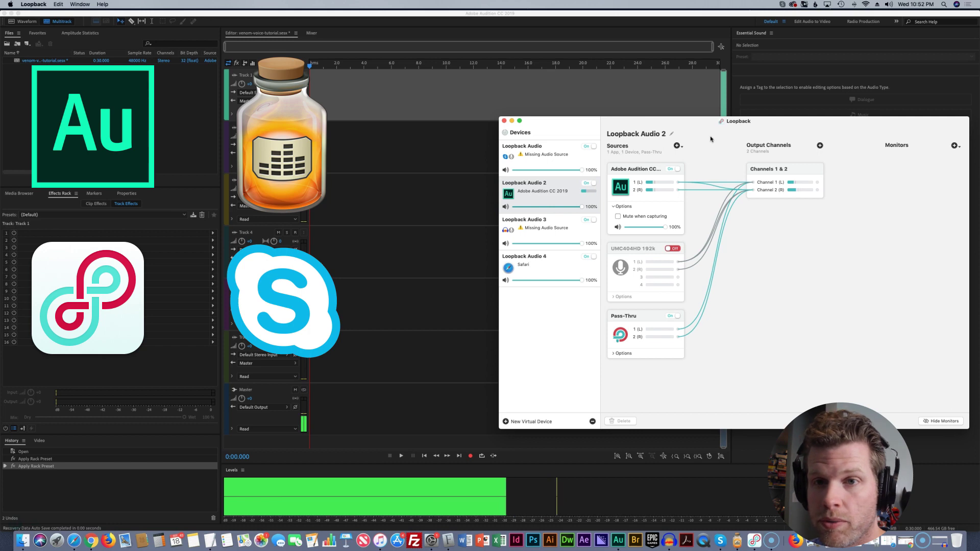
- Bring up Loopback showing the Loopback Audio 2 device capturing Adobe Audition's audio
left_click(712, 135)
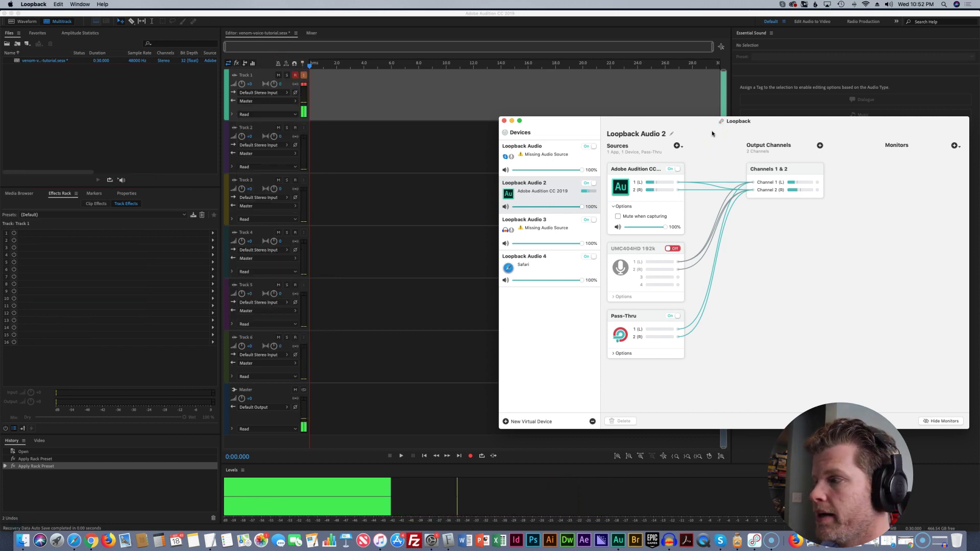
- Select the Channels 1 & 2 output card, then switch to Safari's Loopback page
left_click(785, 167)
key("super+Tab")
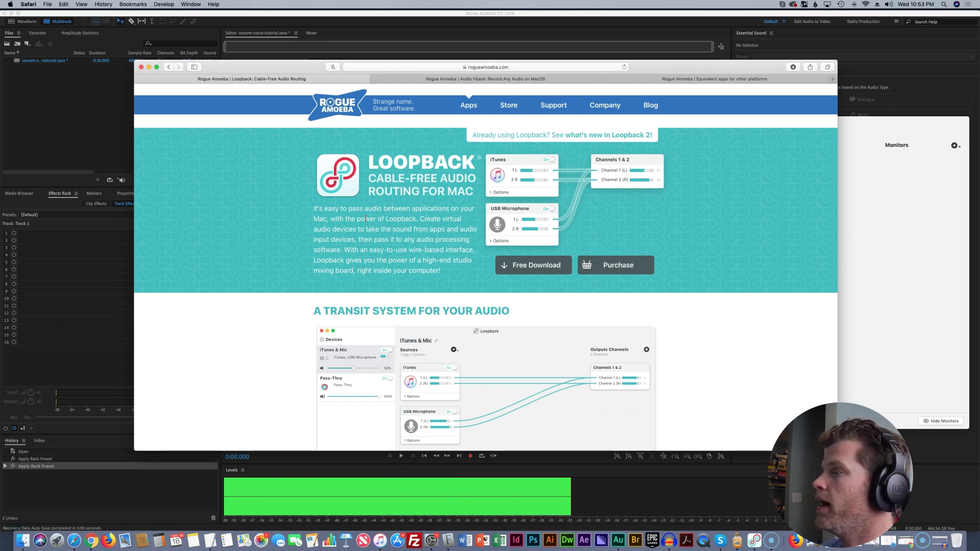
- View the 'Equivalent apps for other platforms' page and nudge the Safari window higher
left_click(712, 80)
left_click_drag(704, 70, 702, 57)
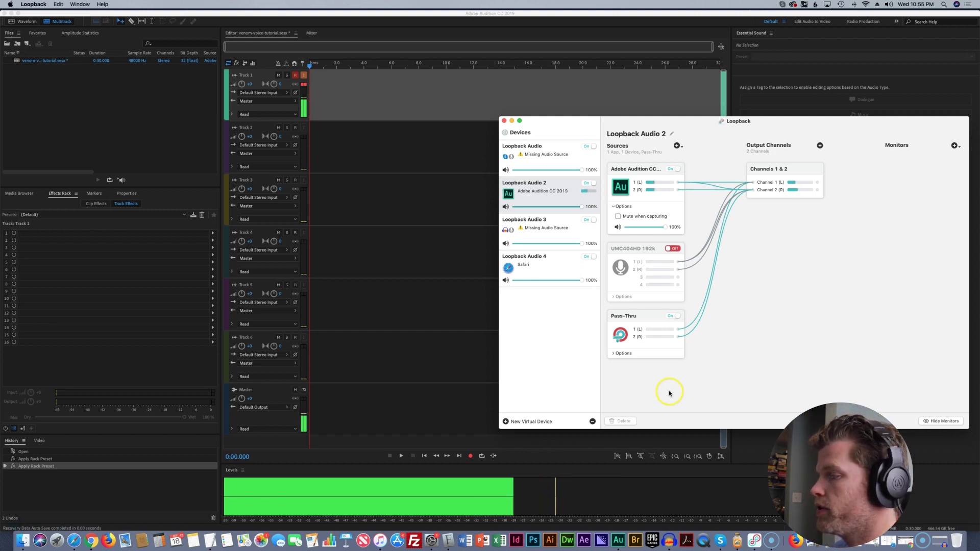
- Add a Loopback virtual device named 'venom voice live' and decline Audition's hardware-preferences prompt
left_click(505, 423)
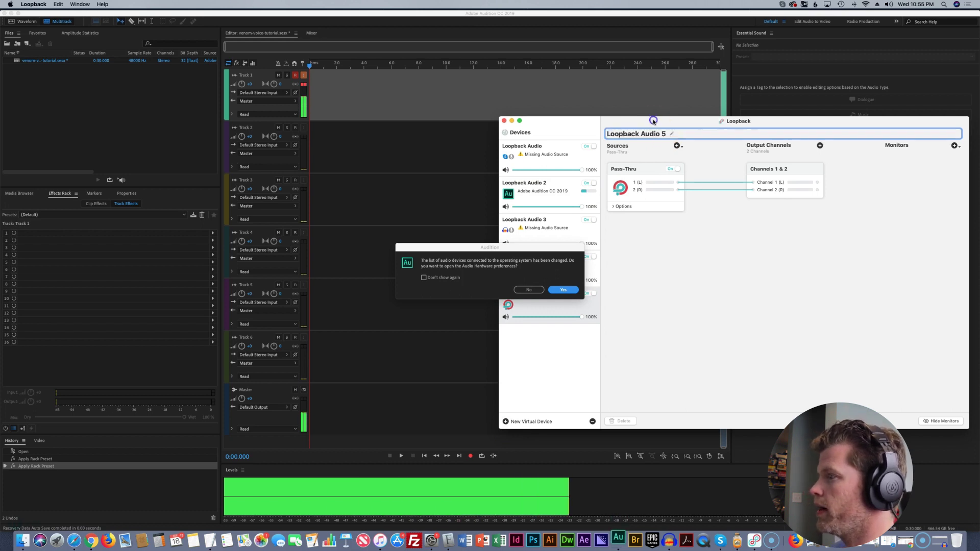
left_click(673, 133)
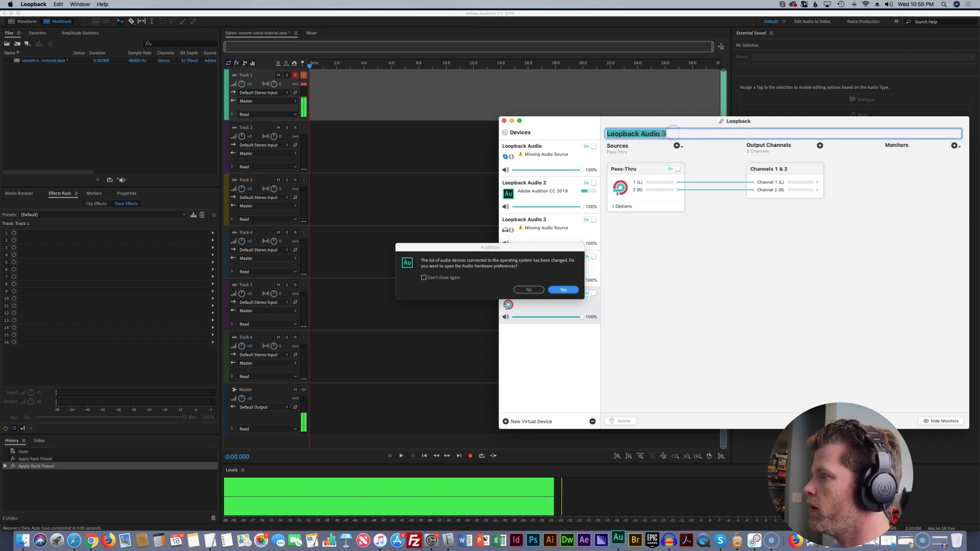
type("venom voice live")
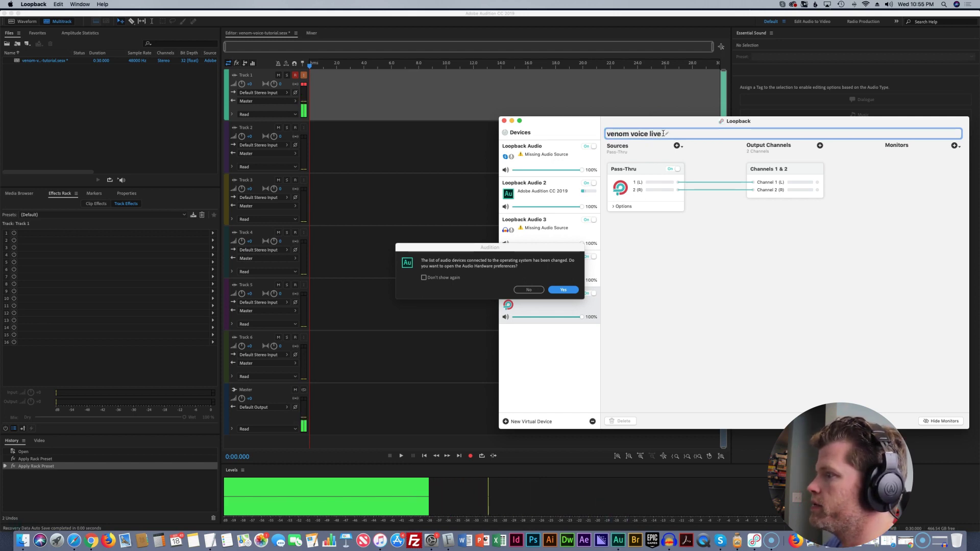
key("Return")
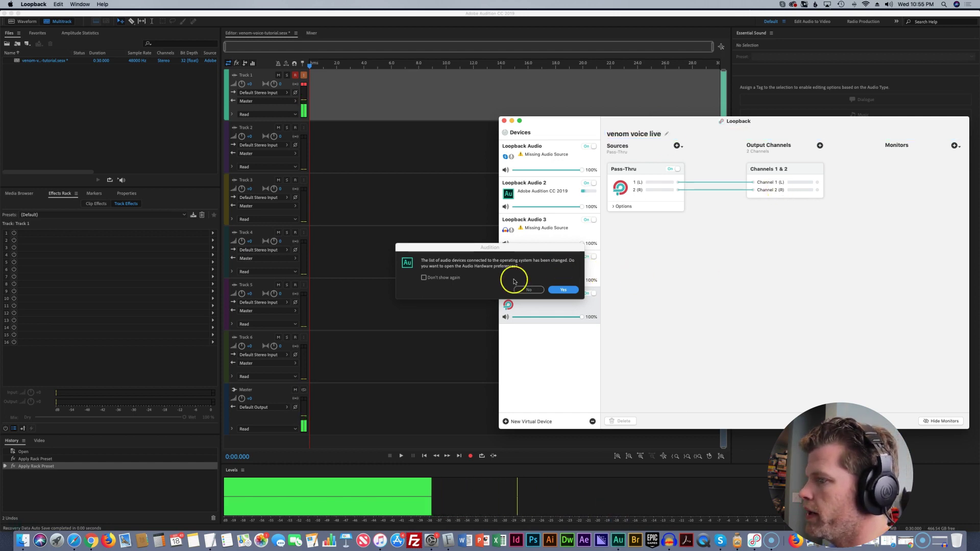
left_click(526, 291)
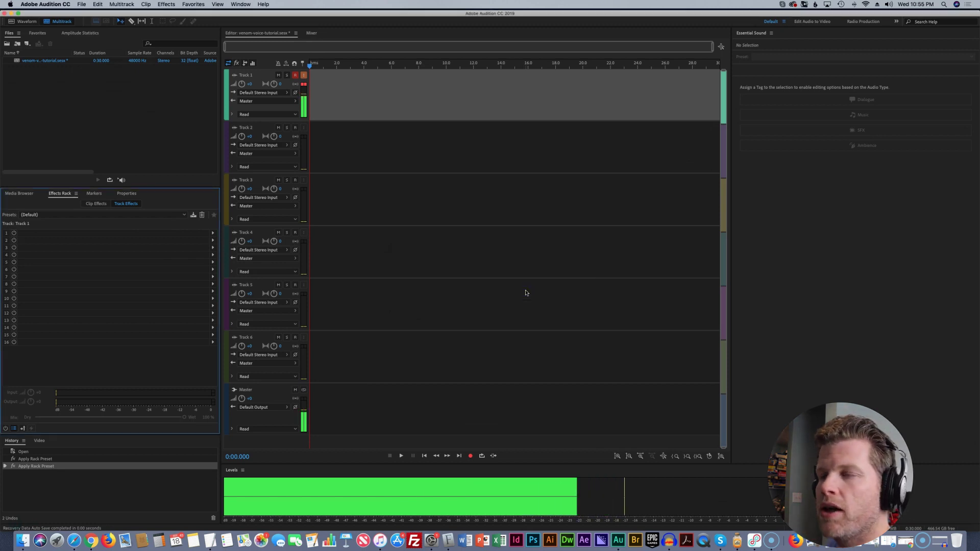
- Open Audition's Audio Hardware preferences, then return to the Loopback window
left_click(45, 4)
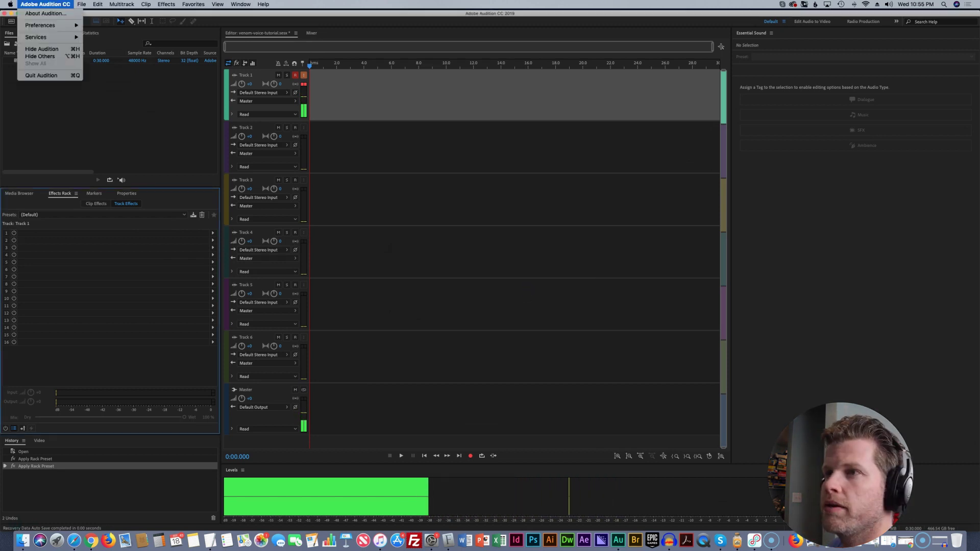
mouse_move(46, 25)
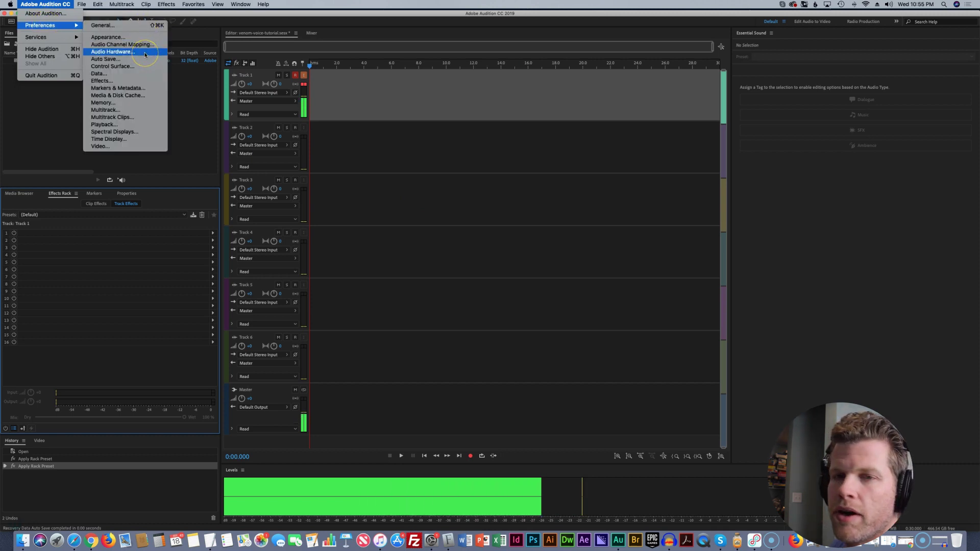
left_click(112, 51)
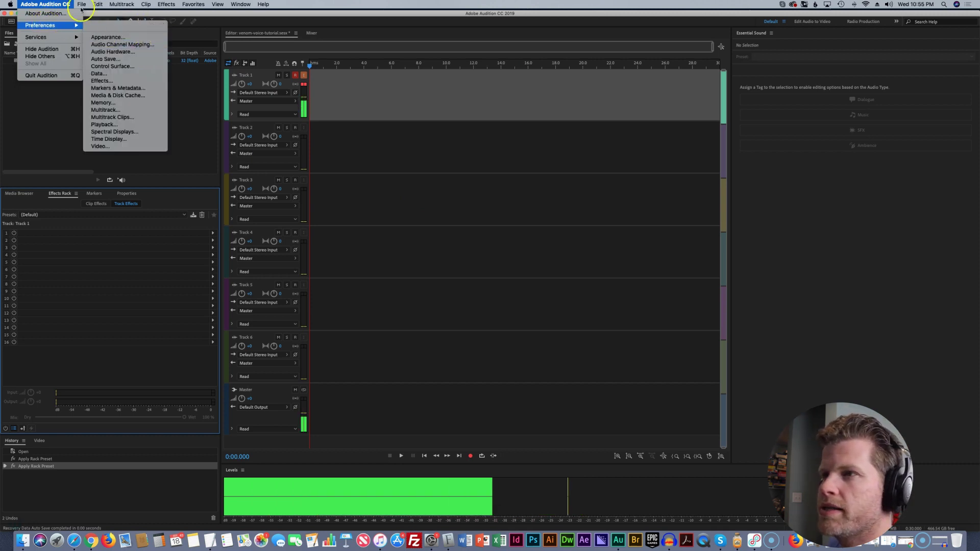
key("super+Tab")
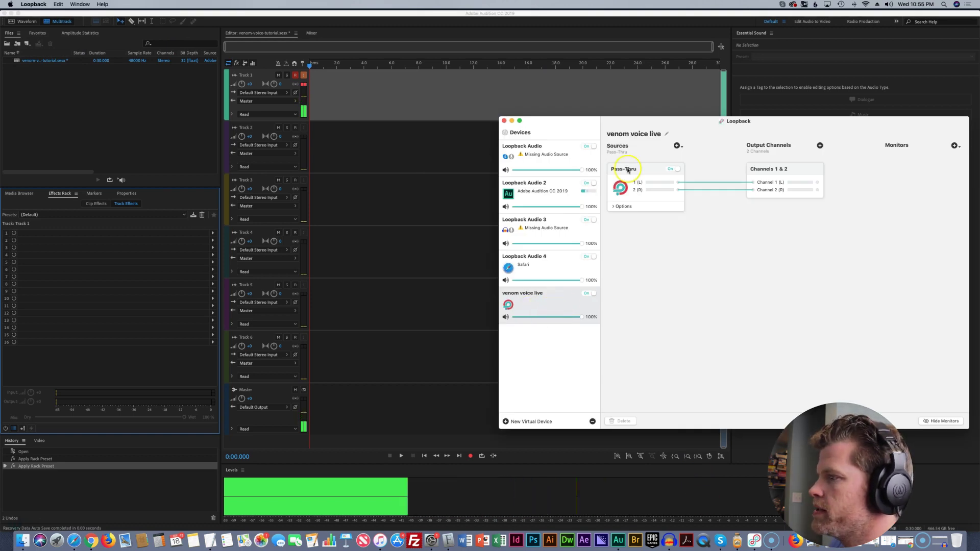
- Add Adobe Audition CC 2019 from Running Applications as a venom voice live source
left_click(678, 146)
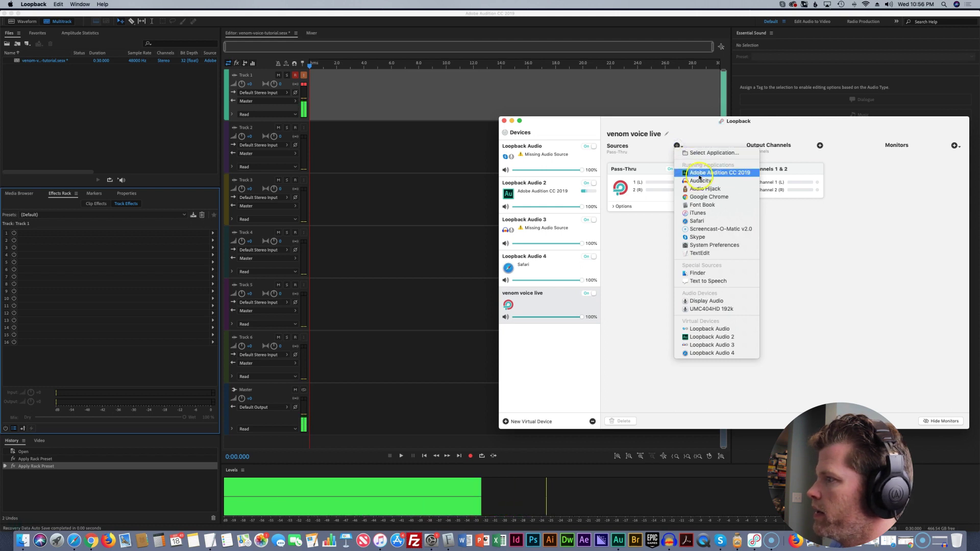
left_click(694, 173)
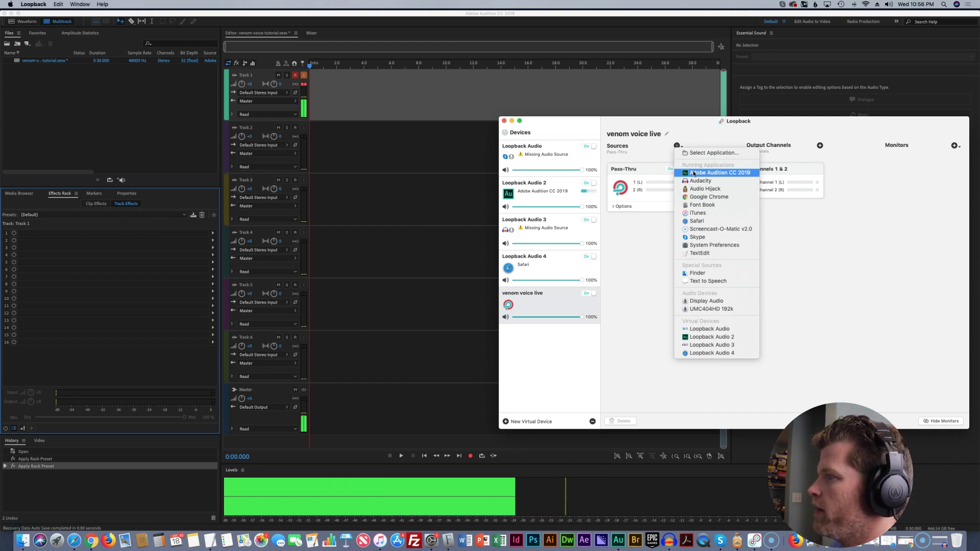
left_click(694, 174)
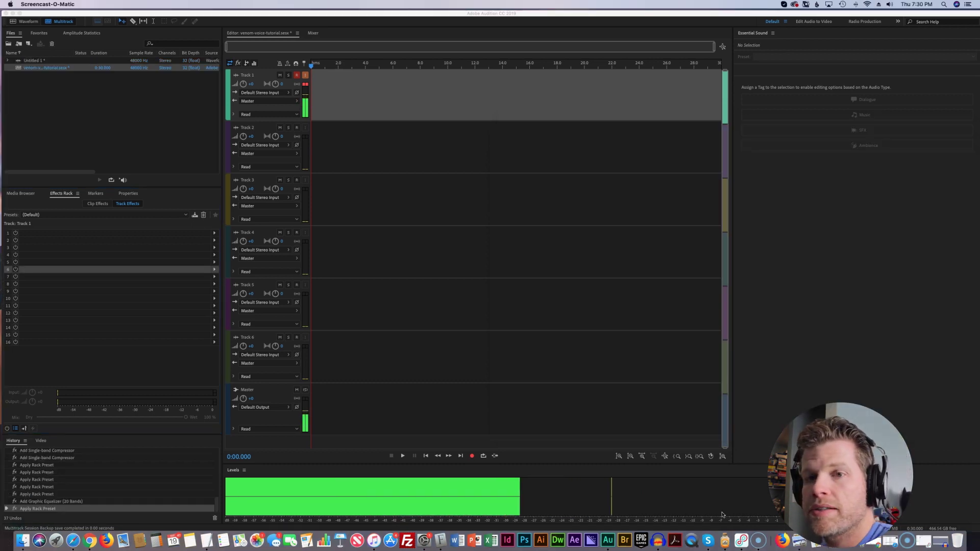
- Show Audio Hijack's Application Audio session, move its window aside, then bring Safari forward
left_click(720, 523)
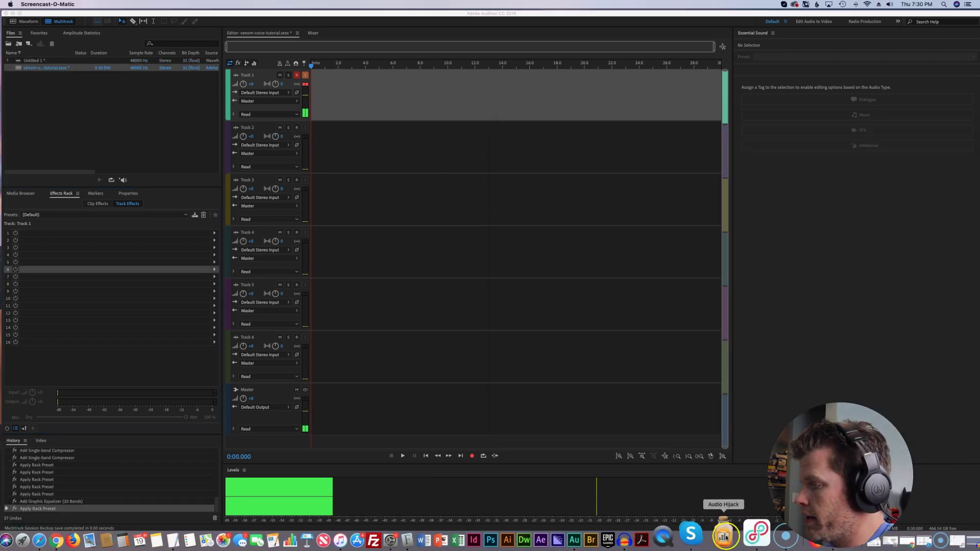
left_click_drag(558, 168, 487, 177)
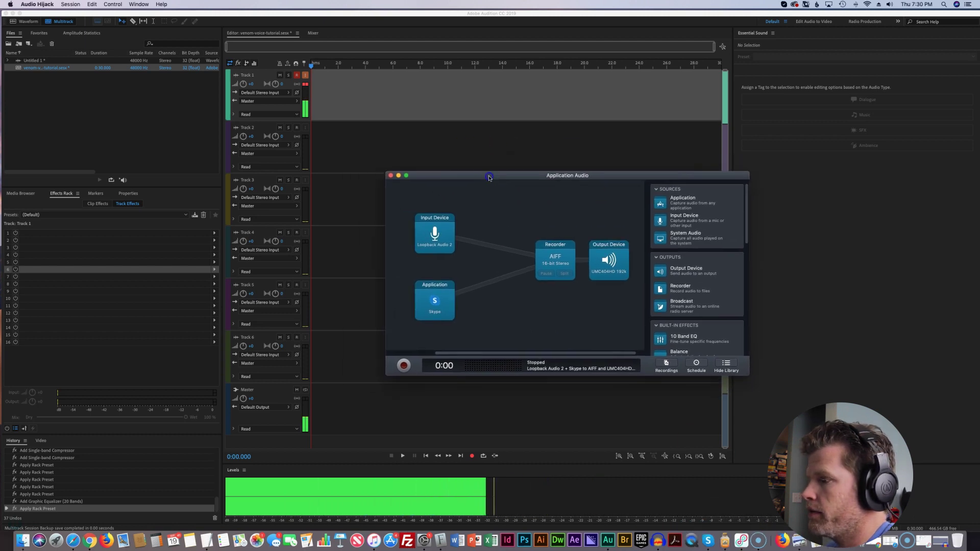
left_click(75, 544)
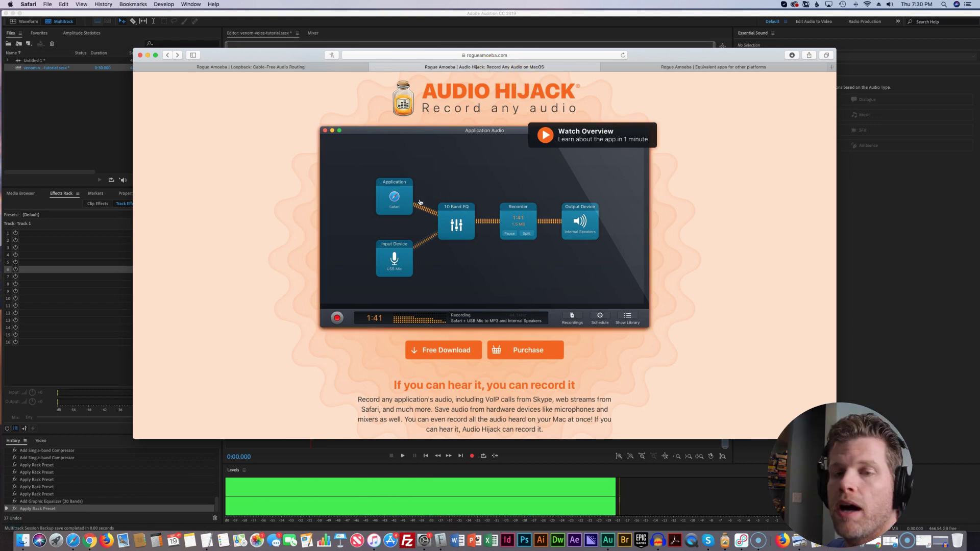
- Scroll through the Audio Hijack product page and return to the Application Audio session
scroll(418, 230, "down", 2)
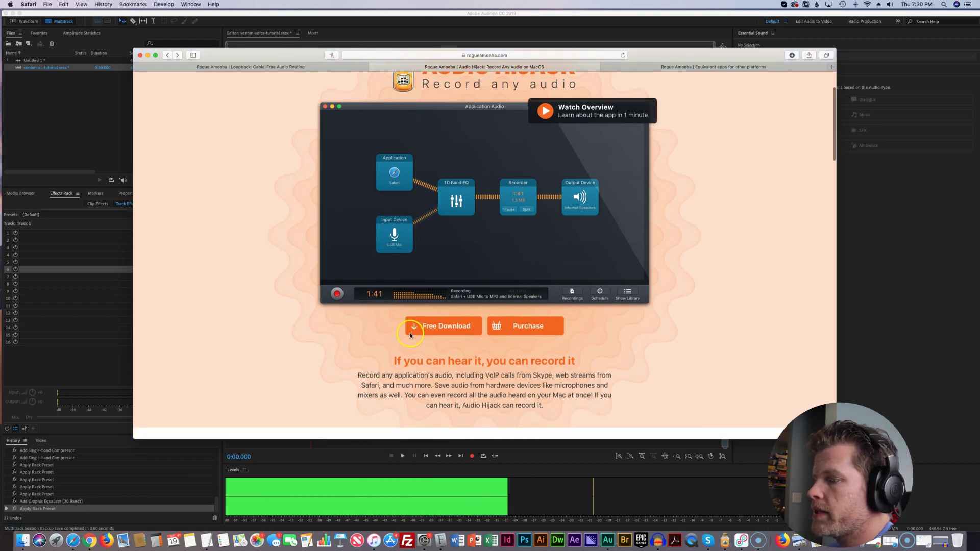
left_click(411, 335)
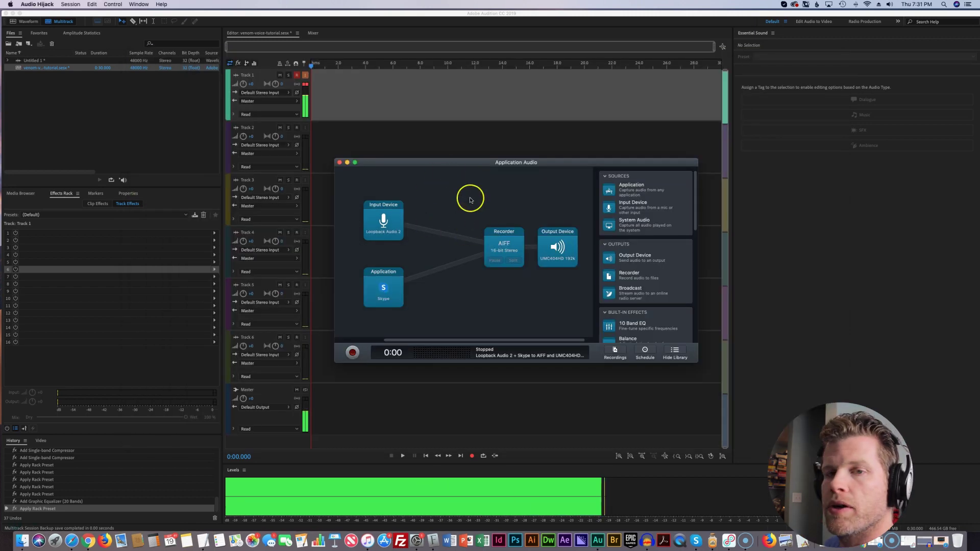
mouse_move(466, 197)
left_mouse_down()
mouse_move(478, 252)
mouse_move(516, 230)
mouse_move(477, 208)
left_mouse_up()
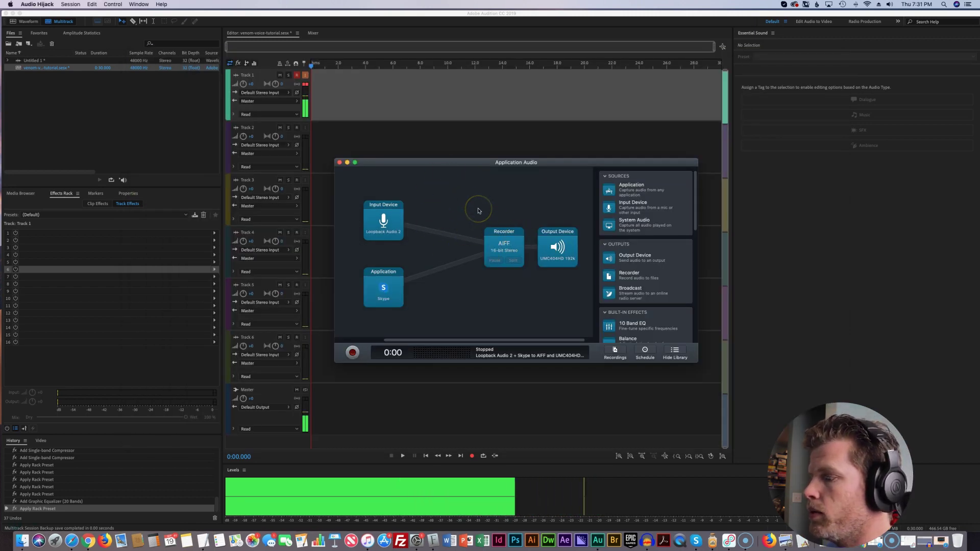
- Switch the session's Input Device from Loopback Audio 2 to 'venom voice live'
left_click_drag(400, 275, 388, 277)
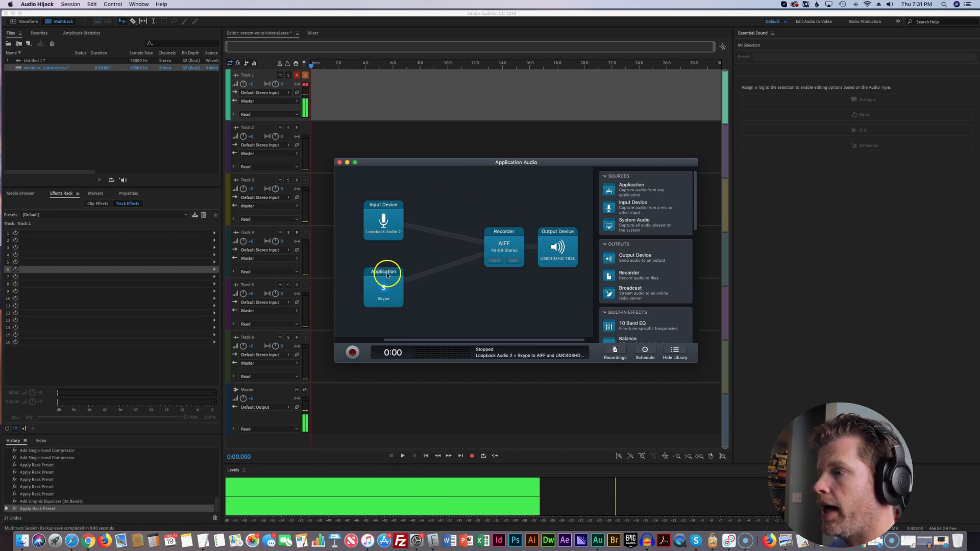
left_click(375, 216)
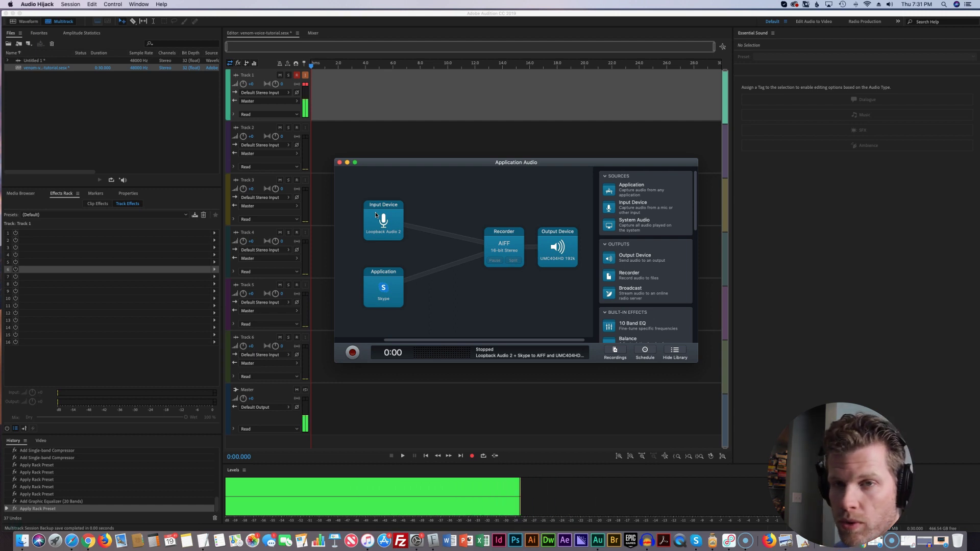
left_click(37, 4)
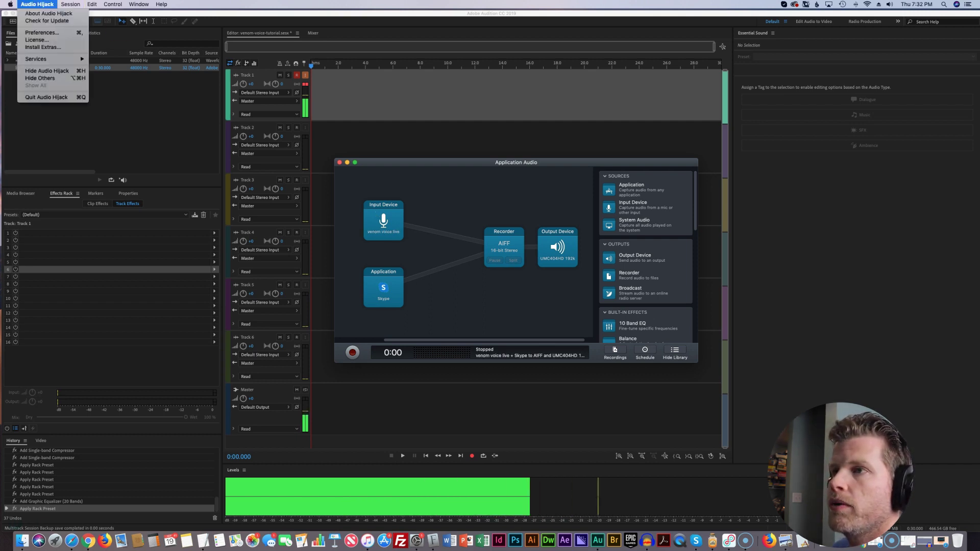
- Create a new session from the Application Audio template and reposition its window
left_click(71, 4)
left_click(81, 14)
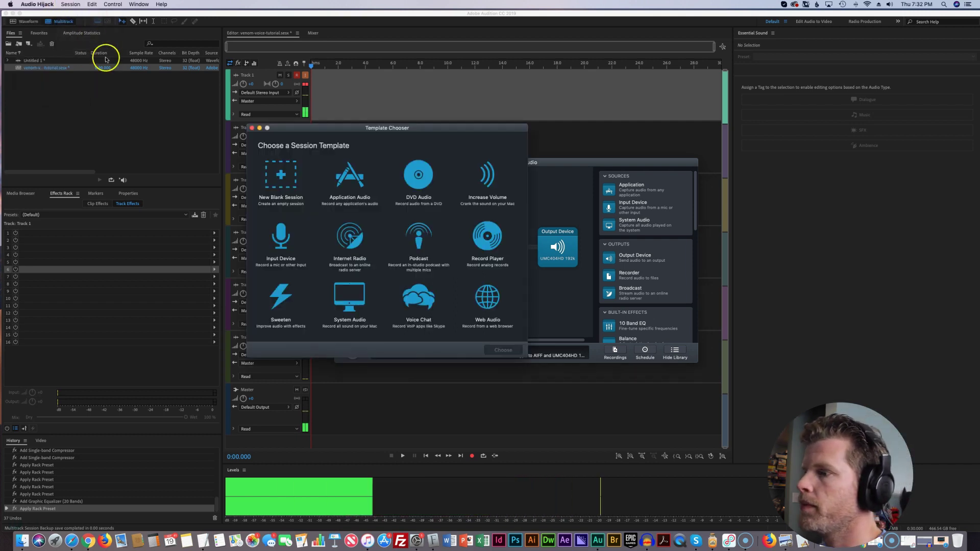
double_click(358, 181)
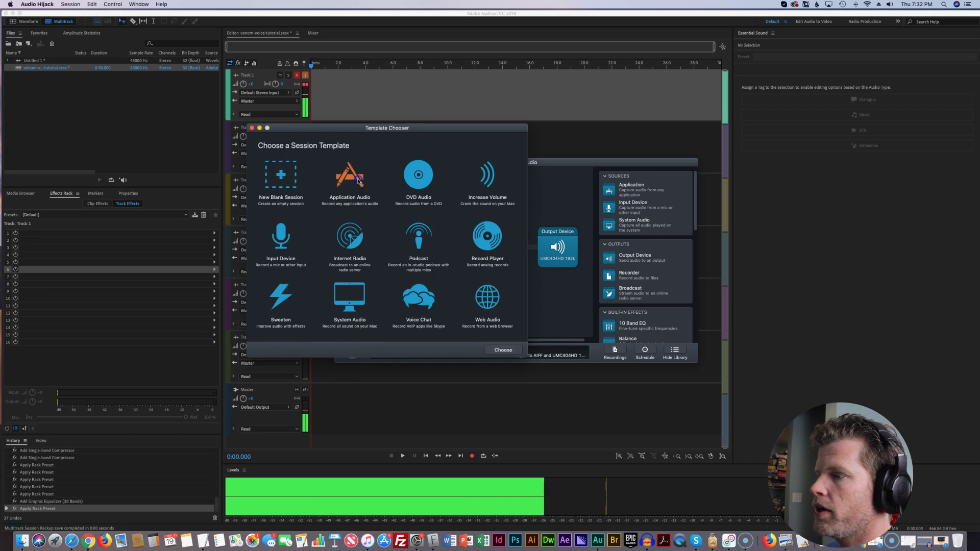
left_click_drag(374, 252, 534, 172)
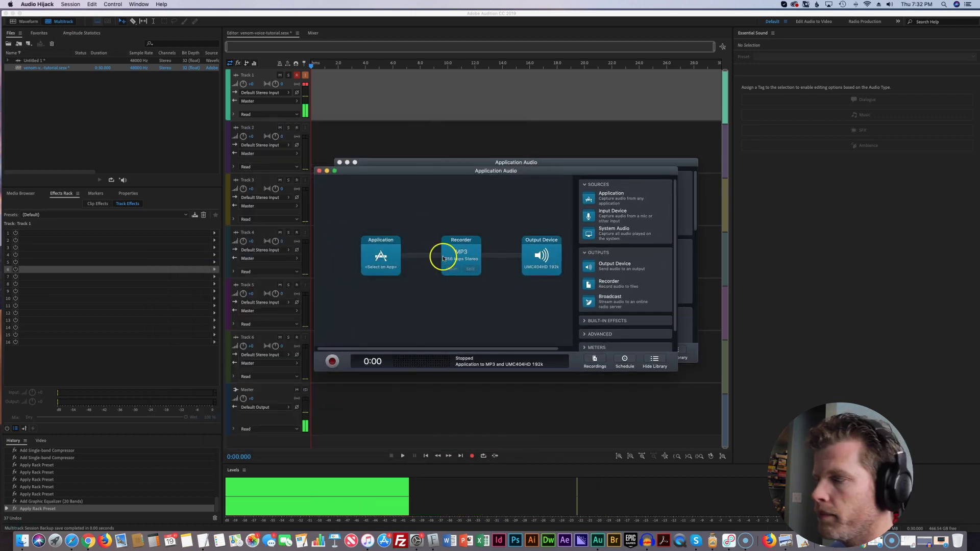
- Set the Recorder's quality format to Uncompressed AIFF instead of MP3
left_click(466, 245)
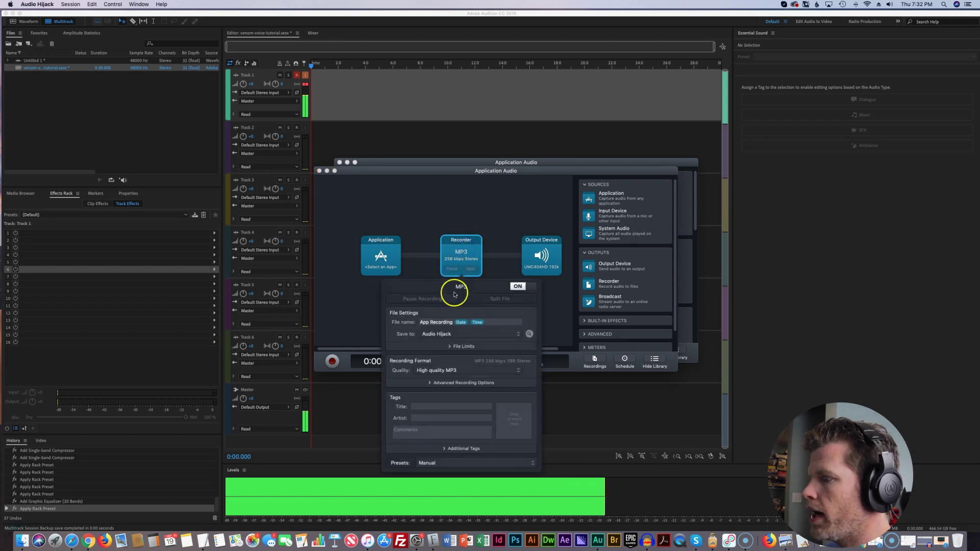
left_click(449, 370)
left_click(450, 391)
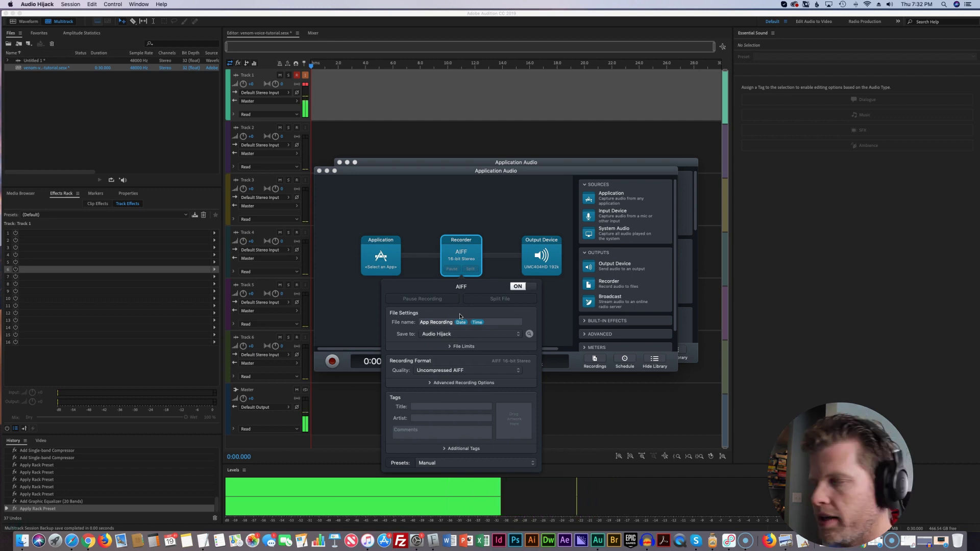
left_click(537, 265)
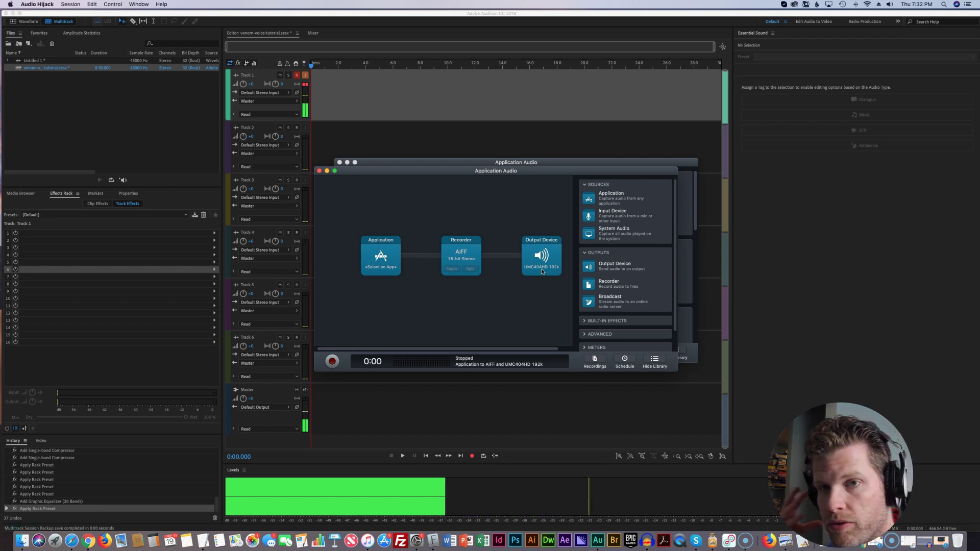
- Set Skype as the Application source in the second Audio Hijack session
left_click(383, 257)
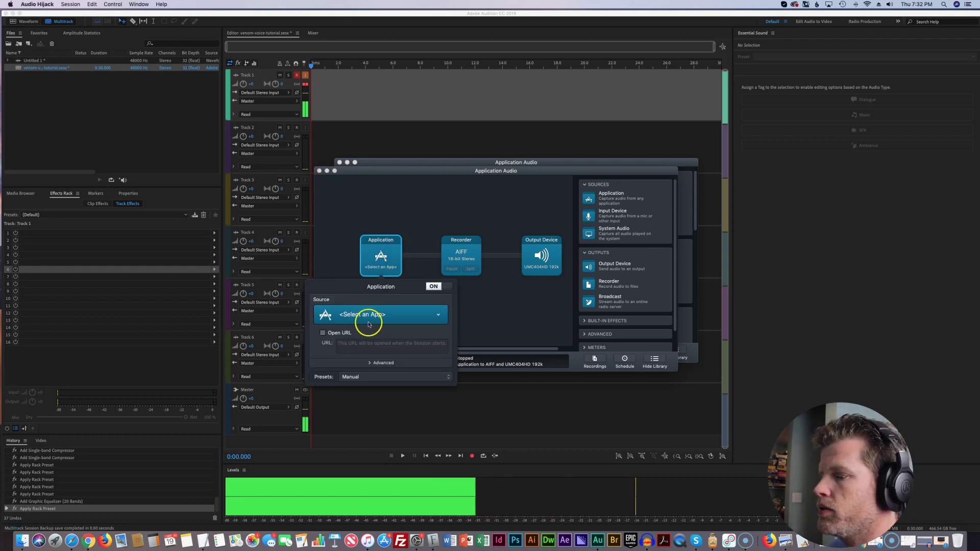
left_click(369, 322)
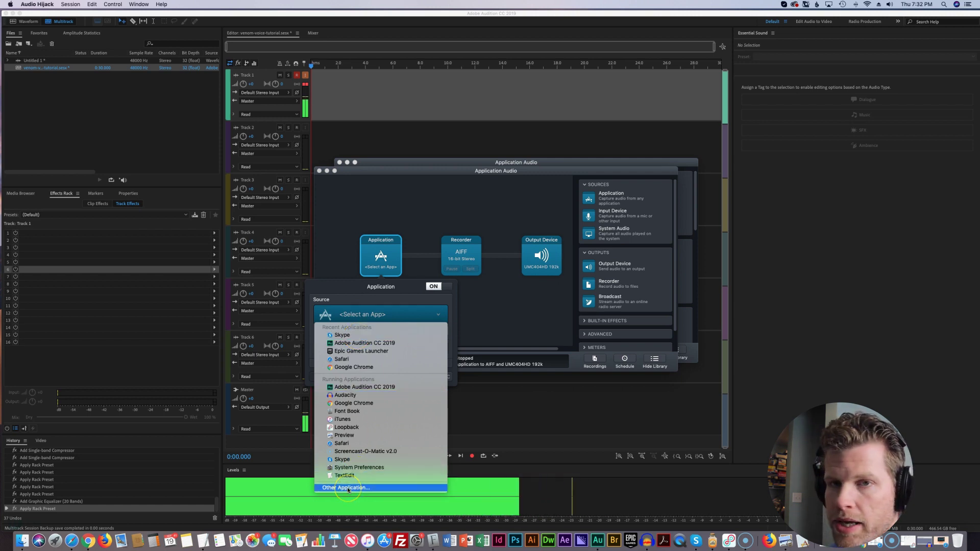
left_click(348, 337)
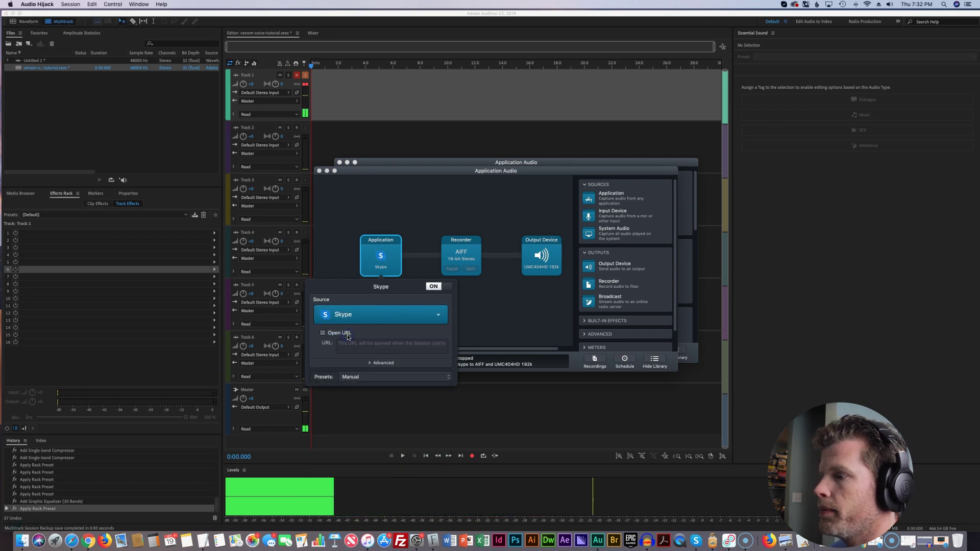
left_click(413, 223)
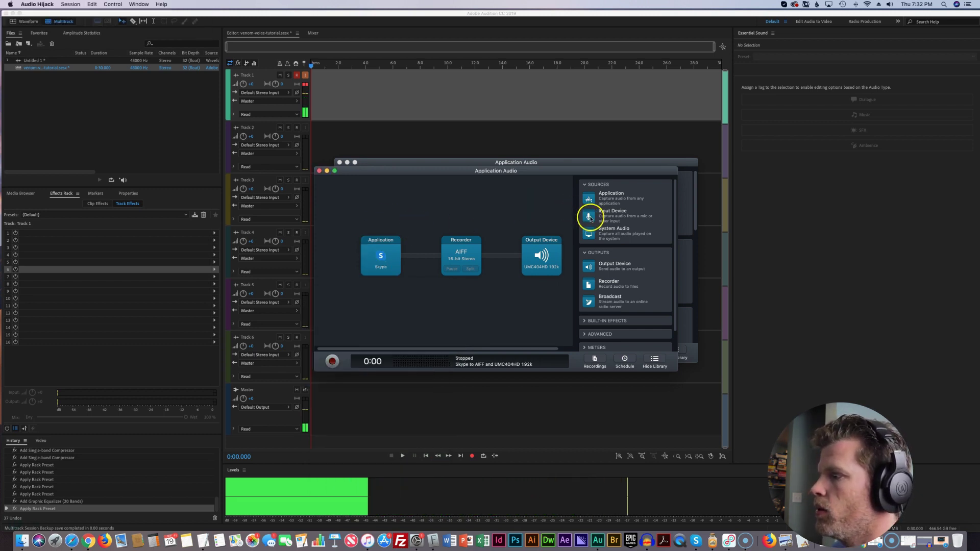
- Add an Input Device source and stack it with Skype, both feeding the recorder
left_click_drag(589, 219, 393, 204)
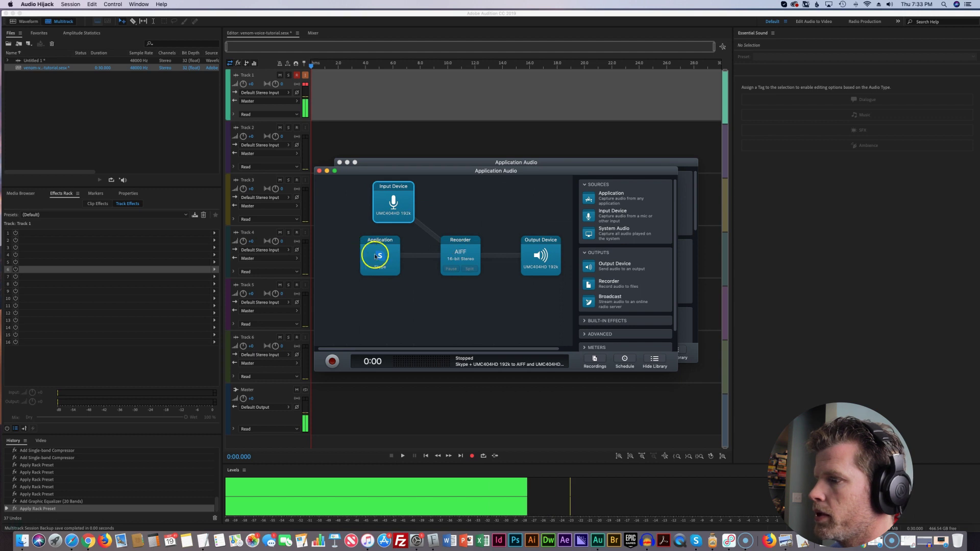
left_click_drag(380, 252, 403, 283)
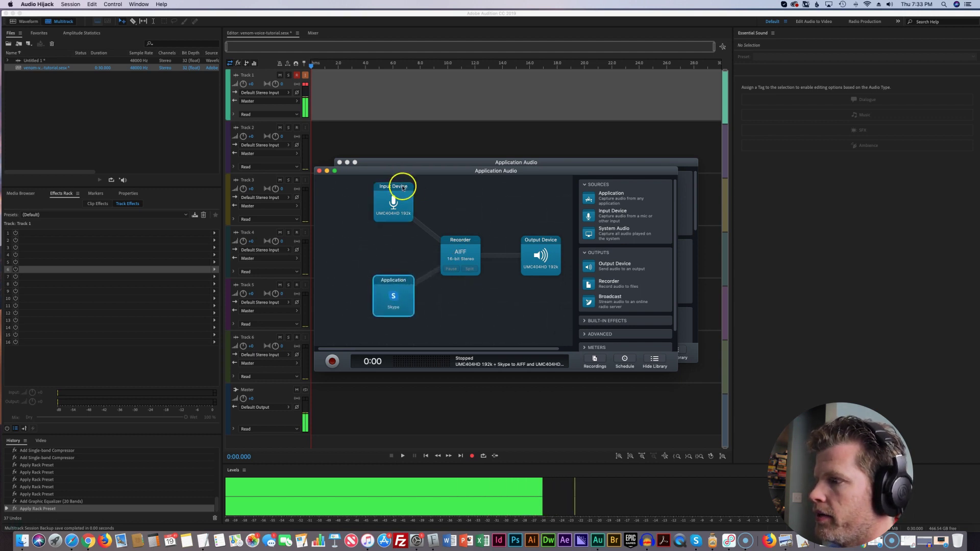
left_click_drag(400, 192, 385, 227)
left_click(449, 281)
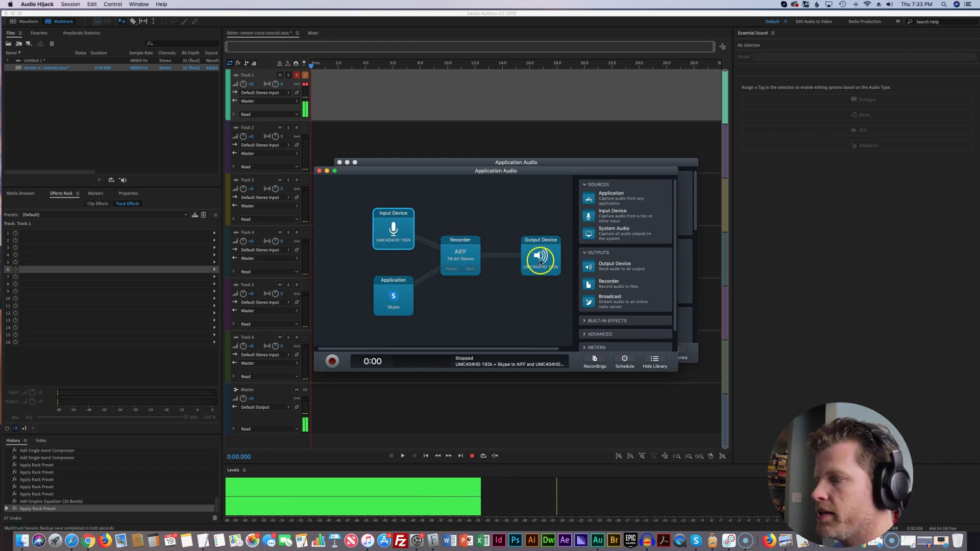
- Set the Input Device source's audio device to venom voice live
left_click(393, 242)
left_click(372, 278)
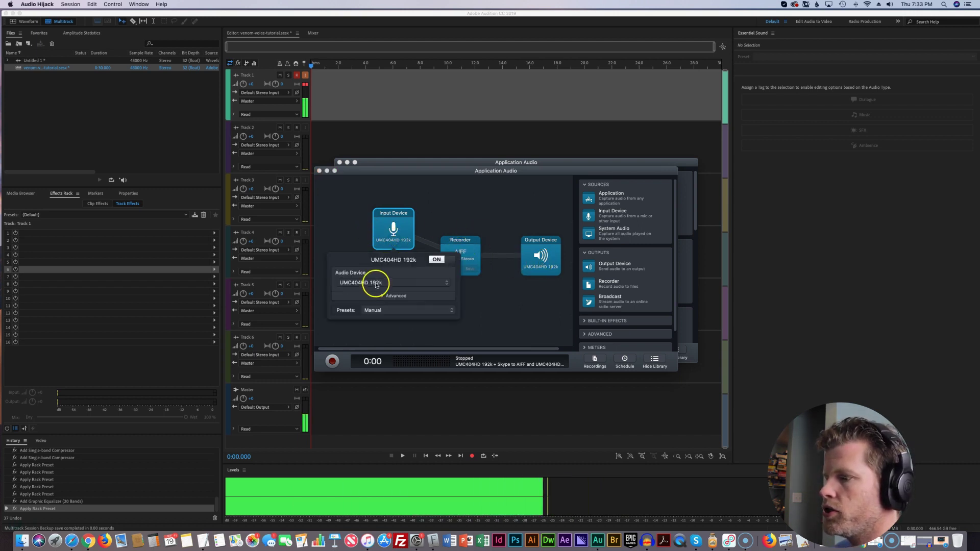
left_click(374, 278)
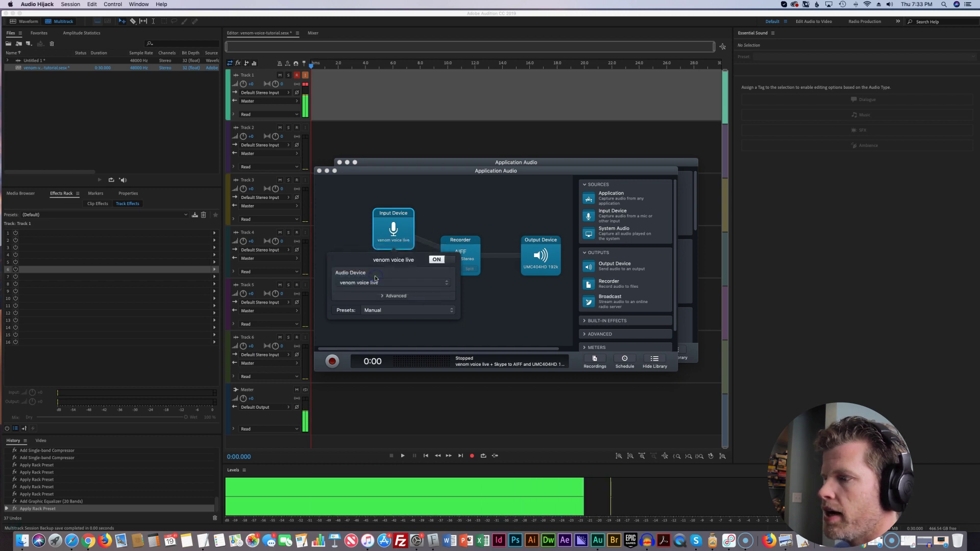
key("Escape")
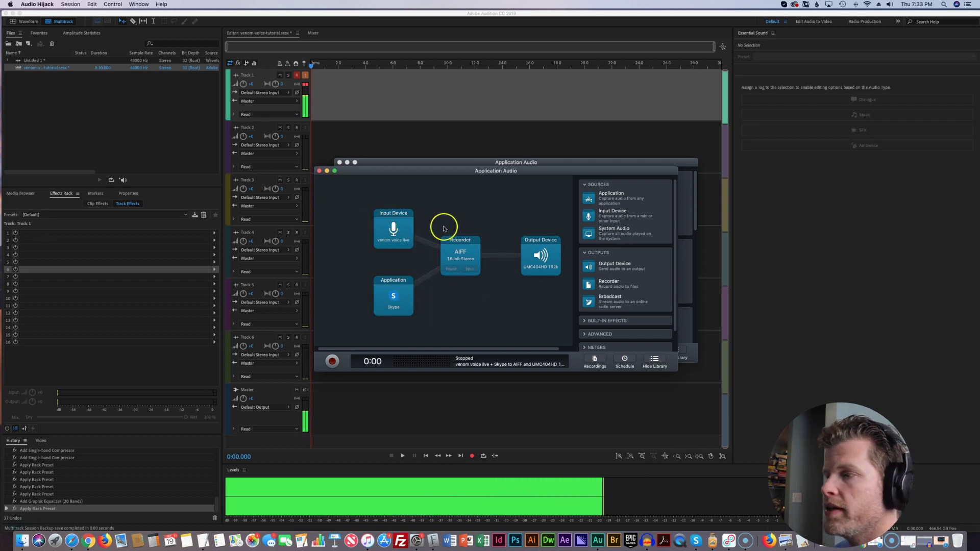
left_click(71, 4)
- Export the session as 'Application Audio' into the presets folder
left_click(84, 44)
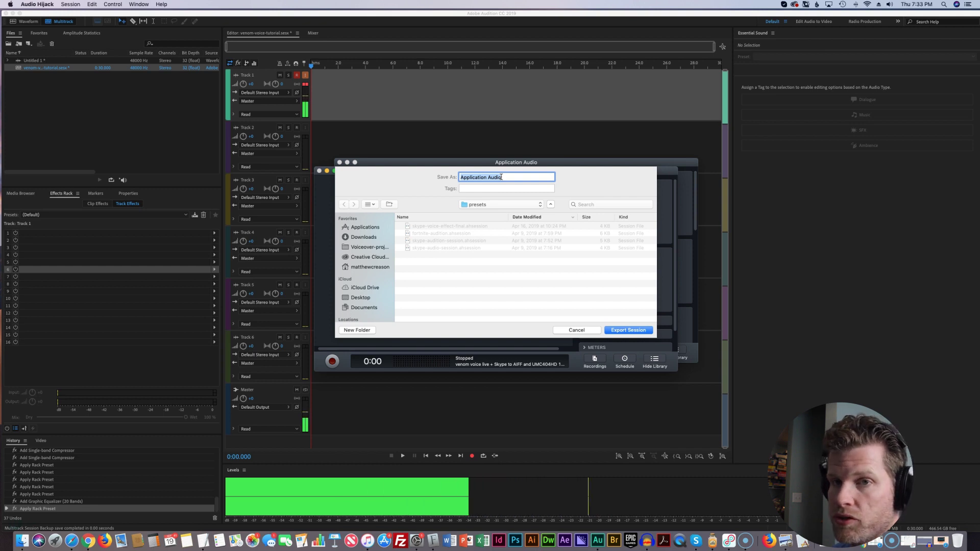
key("Return")
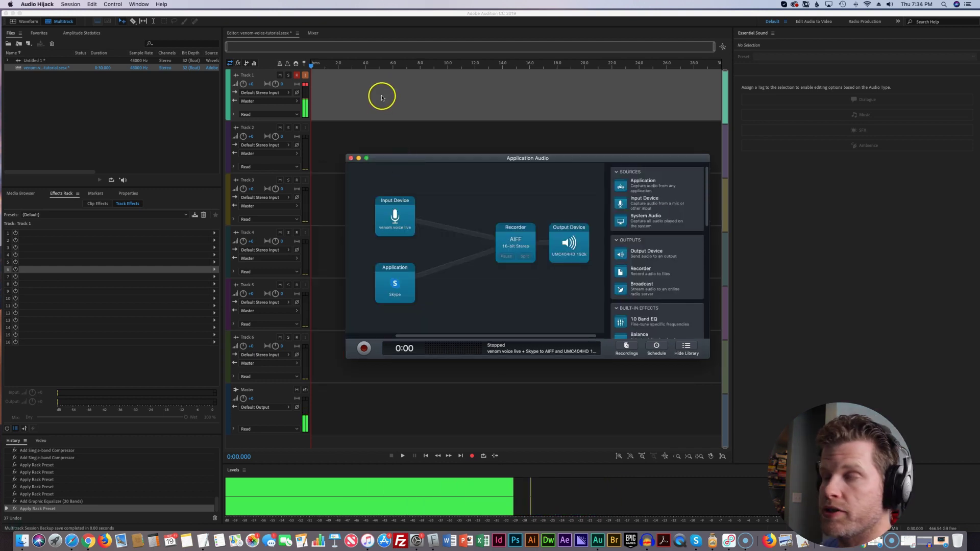
left_click(382, 76)
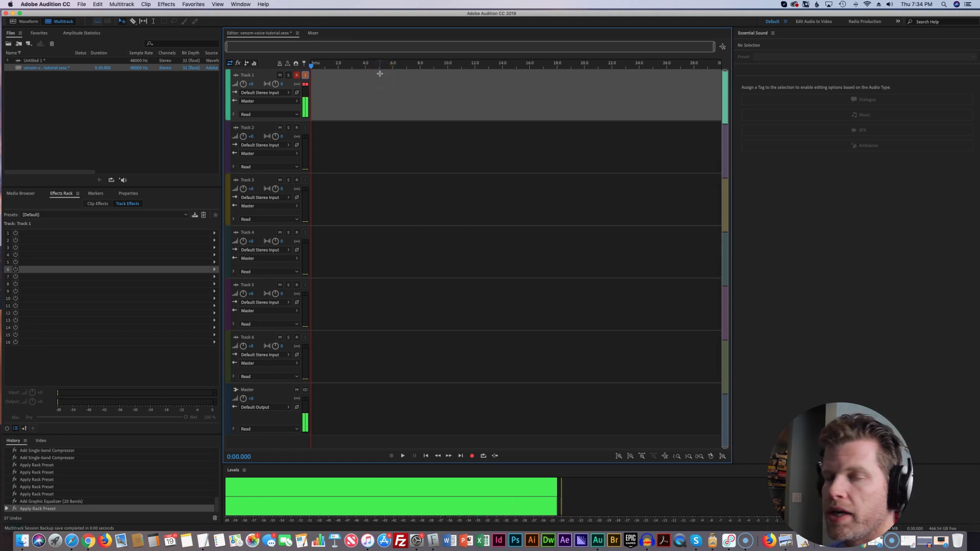
- Open New Multitrack Session settings, then cancel, leaving the venom voice tutorial session in front
left_click(82, 4)
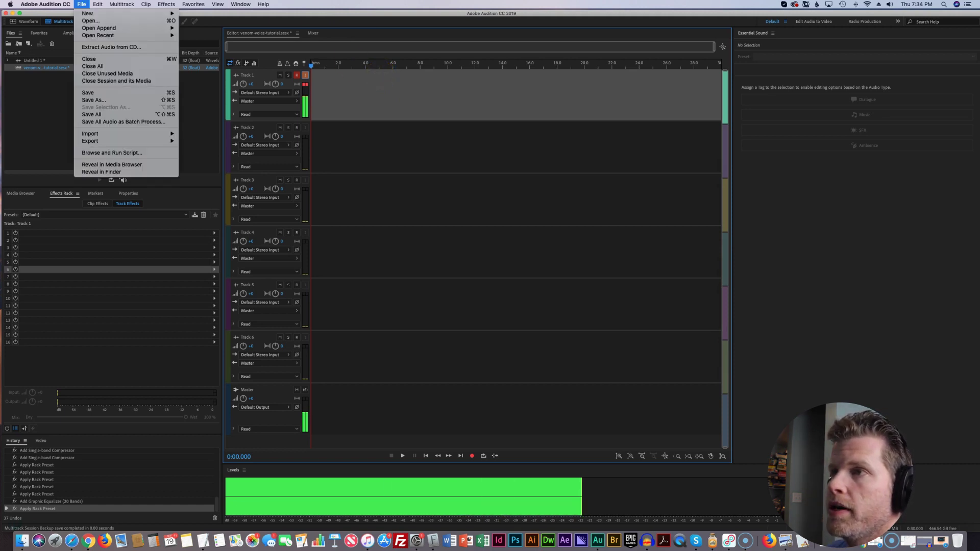
mouse_move(153, 14)
left_click(207, 16)
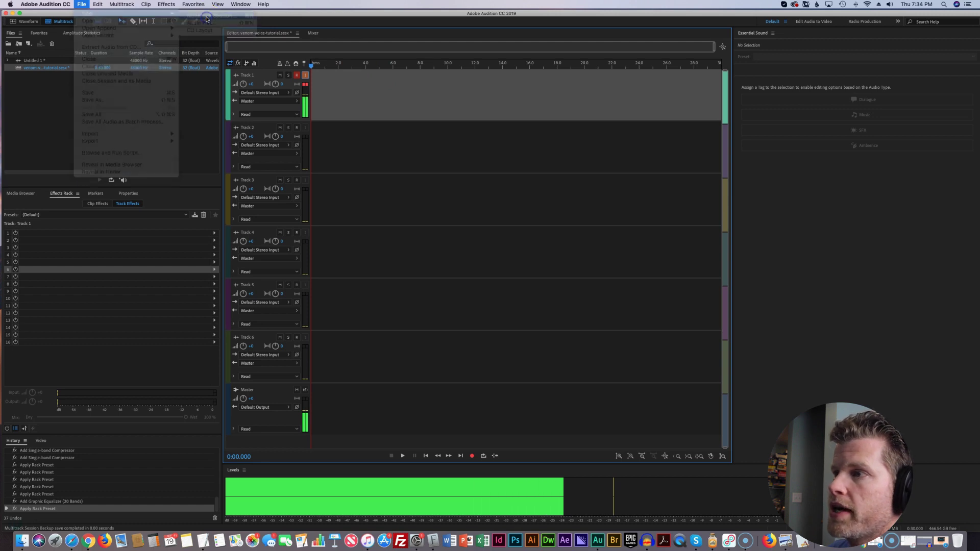
left_click(466, 226)
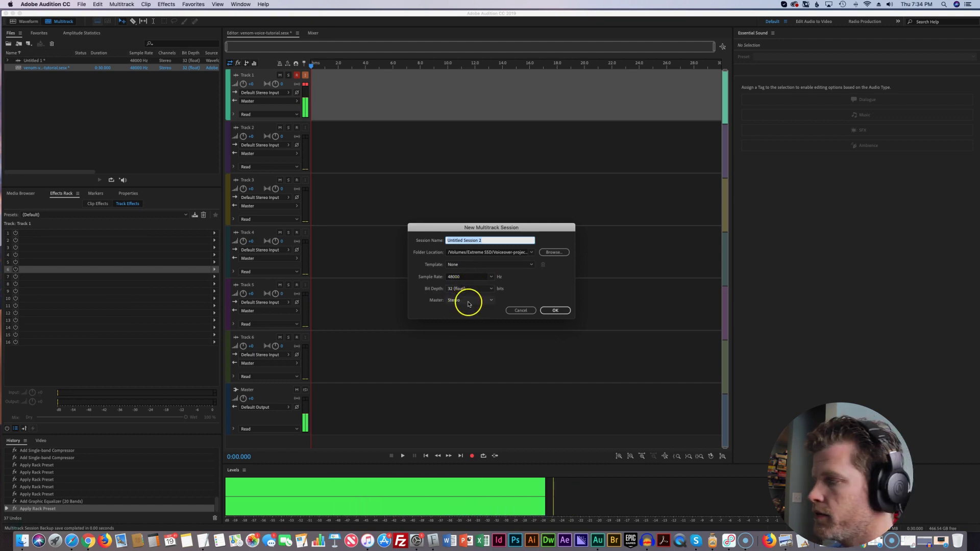
left_click(520, 311)
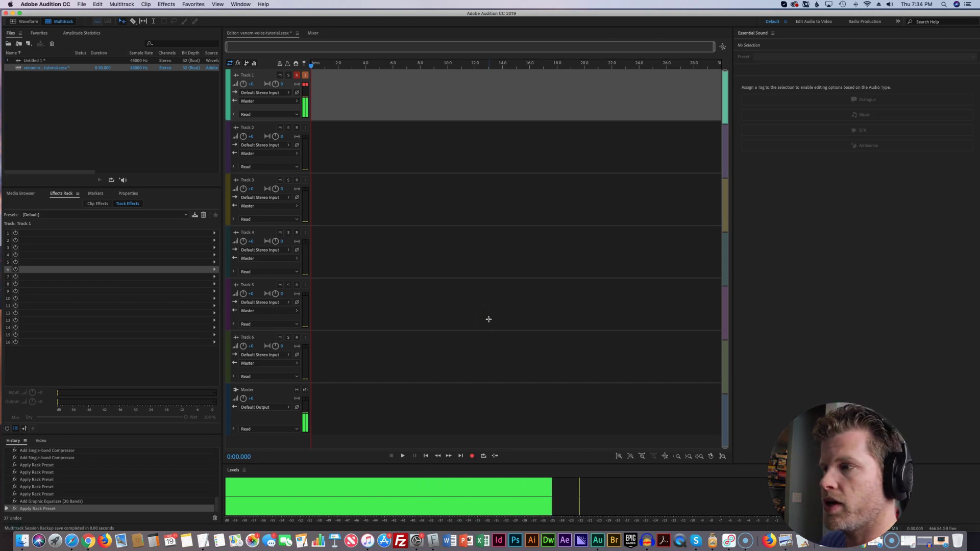
left_click(325, 126)
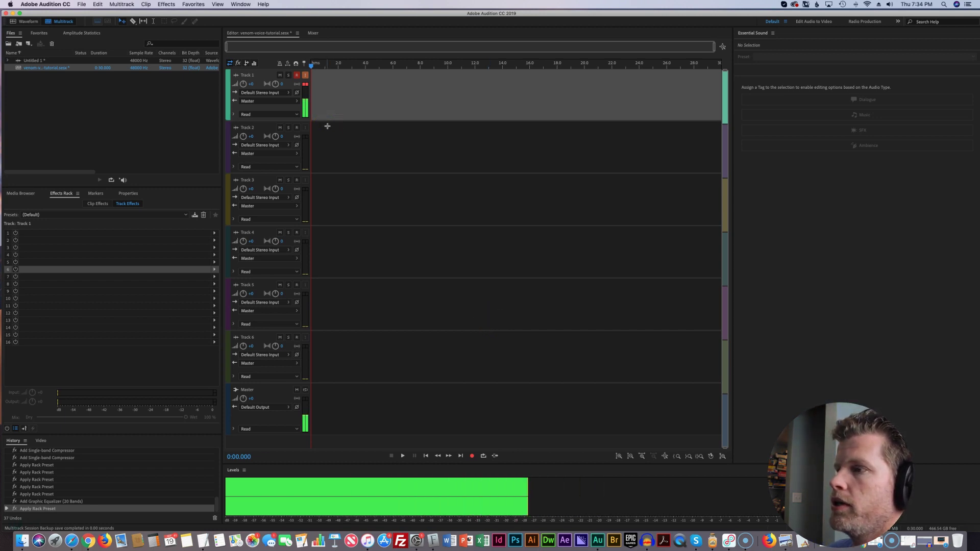
left_click(296, 76)
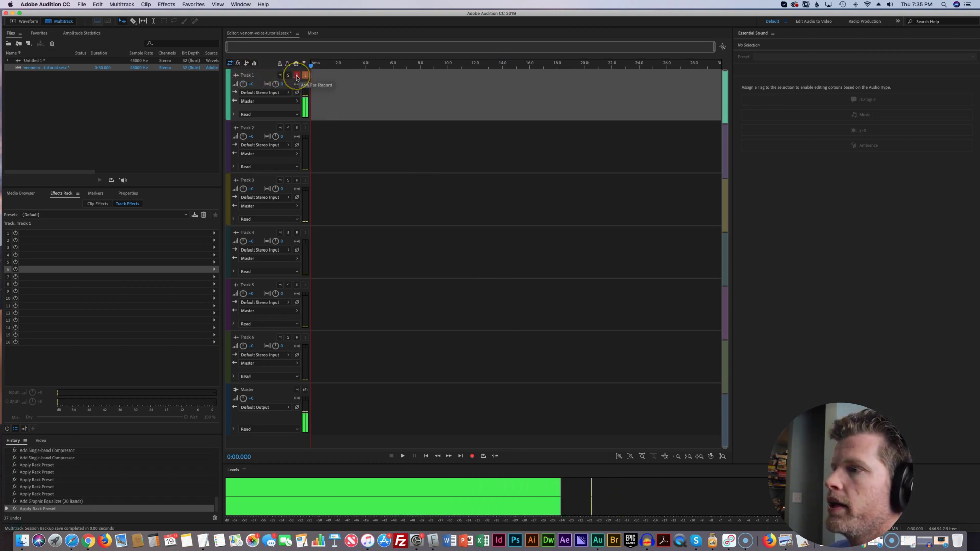
left_click(305, 76)
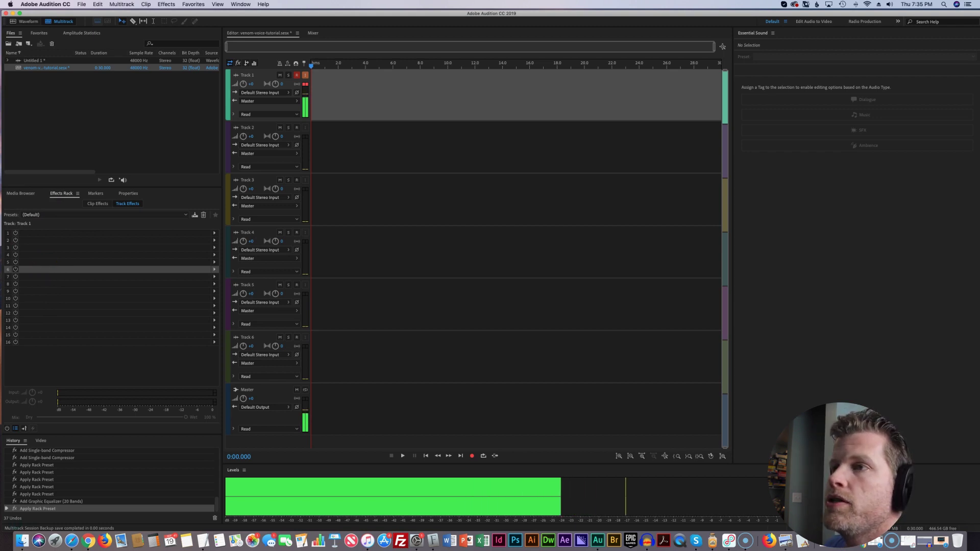
- Open Audio Hardware preferences and keep CoreAudio as the device class
left_click(45, 4)
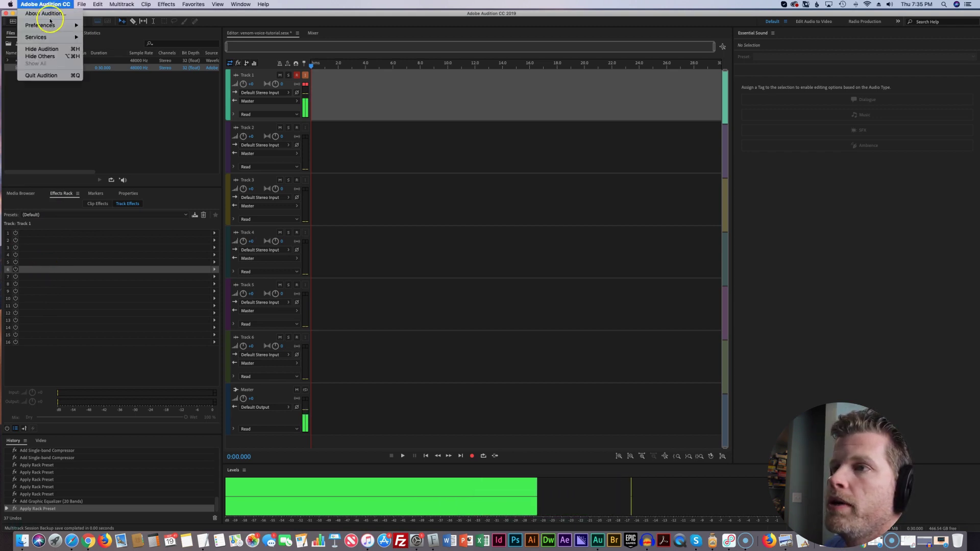
mouse_move(50, 25)
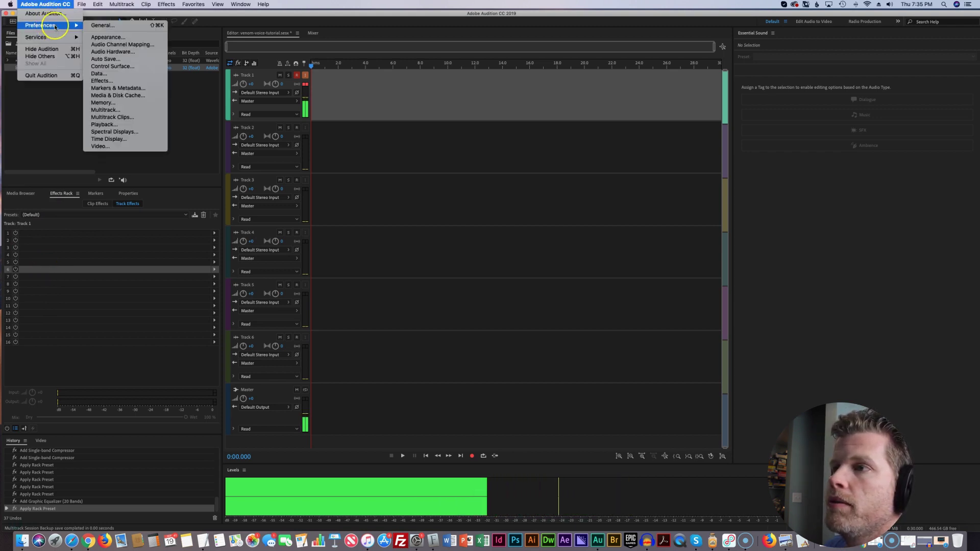
left_click(115, 51)
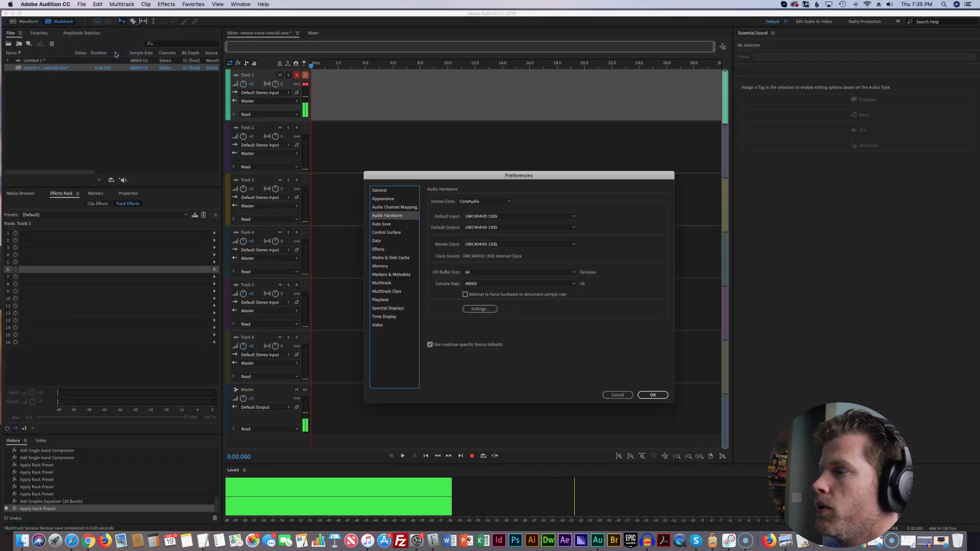
left_click(472, 202)
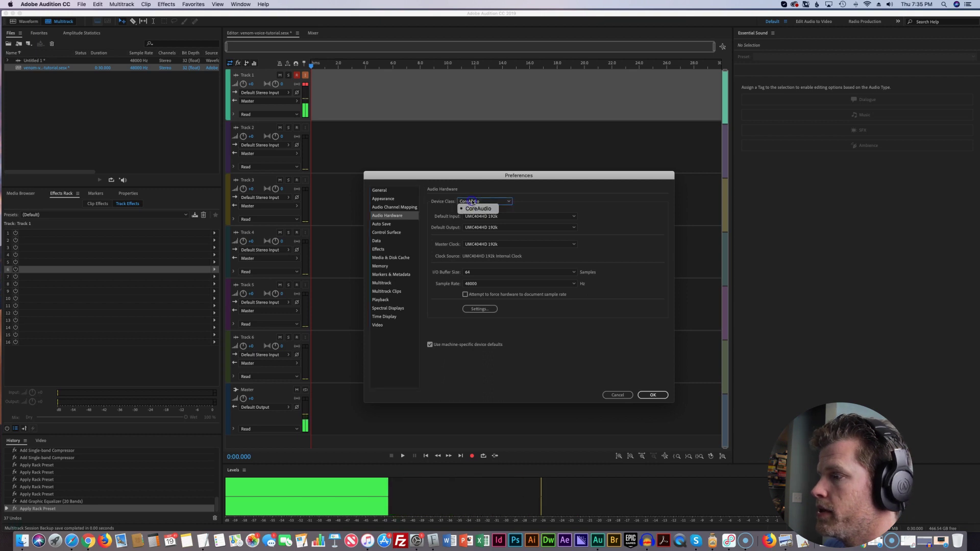
left_click(475, 208)
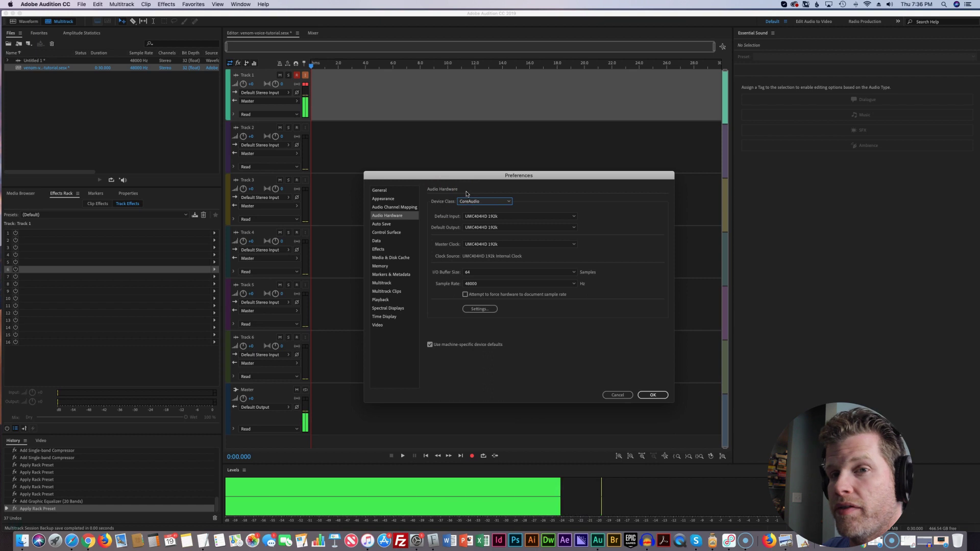
left_click(480, 217)
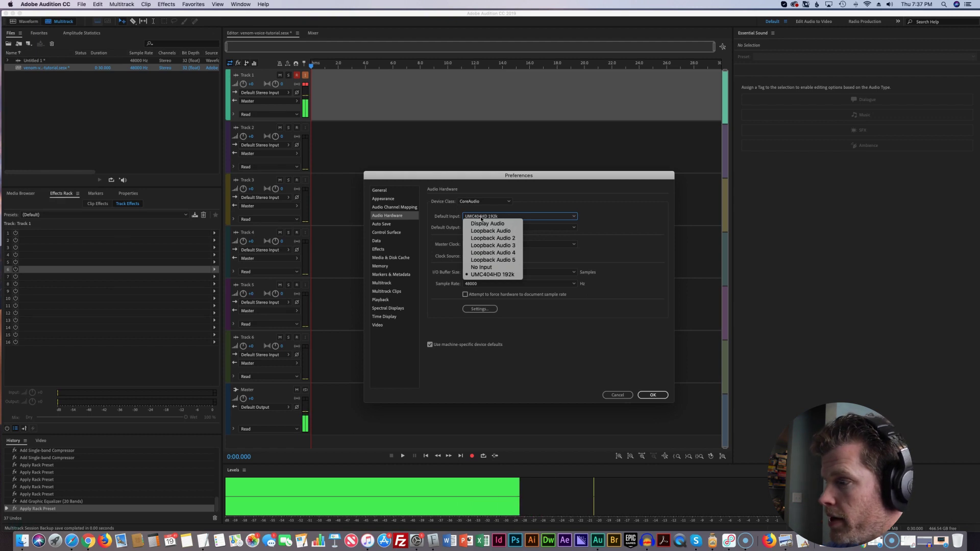
- Keep UMC404HD 192k as default input and make Loopback Audio 2 the default output
left_click(492, 274)
left_click(479, 230)
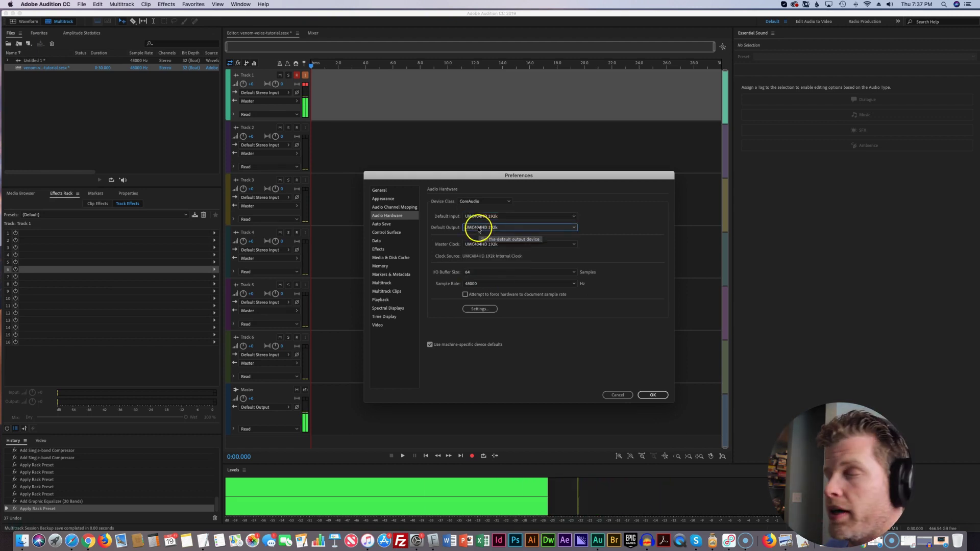
left_click(479, 227)
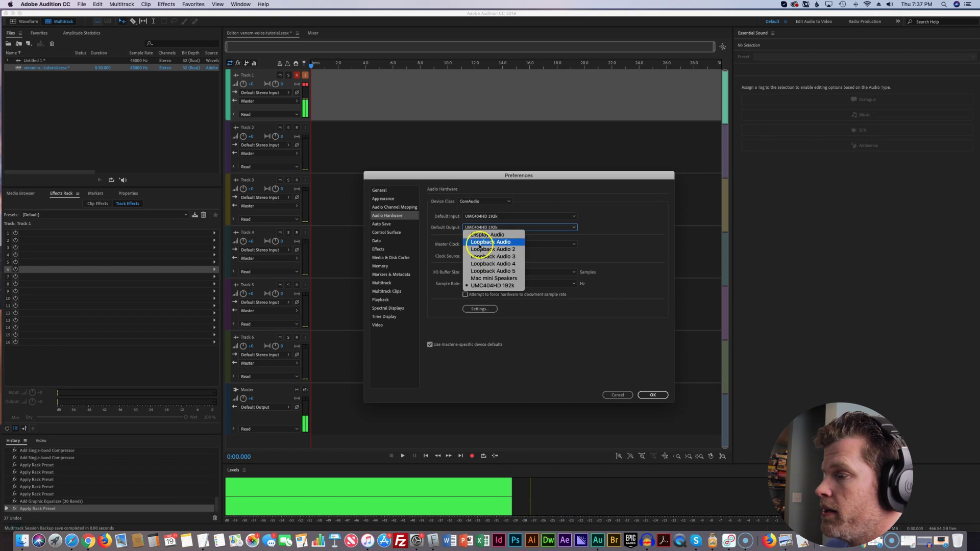
left_click(480, 249)
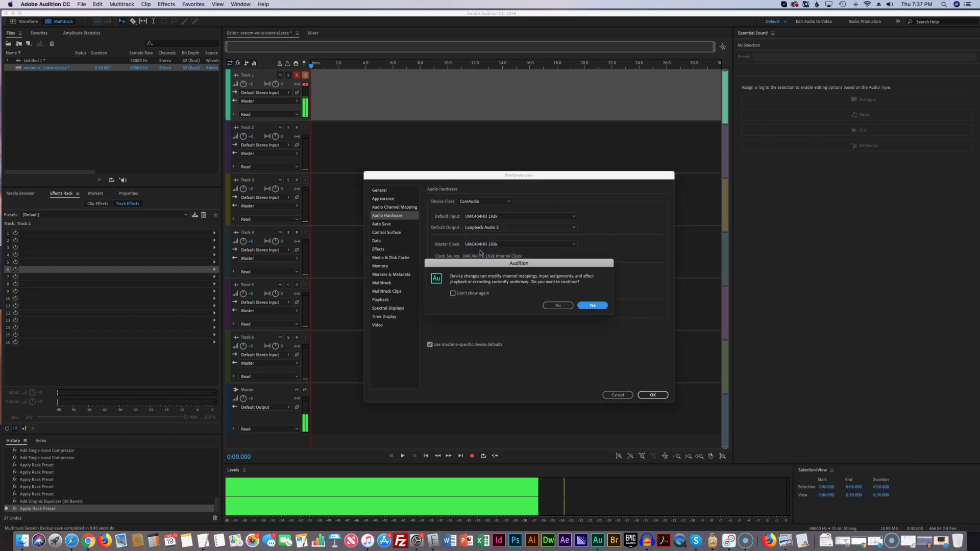
left_click(590, 306)
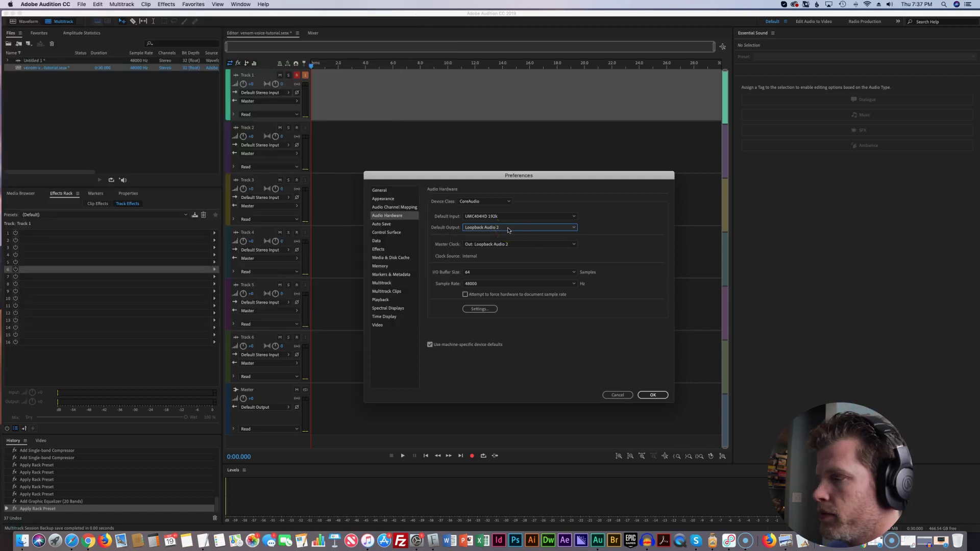
- Set the master clock to UMC404HD 192k, keep a 64-sample buffer, and apply
left_click(487, 245)
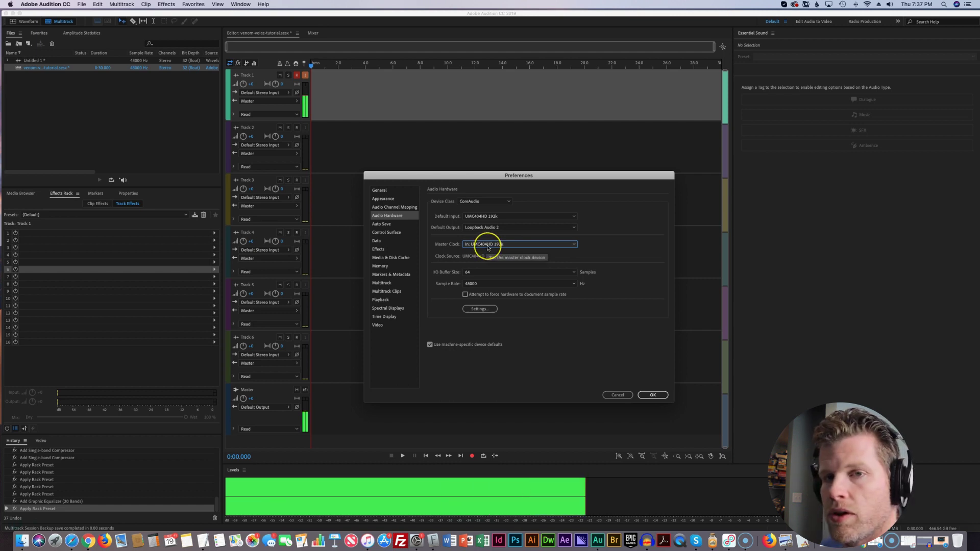
left_click(477, 273)
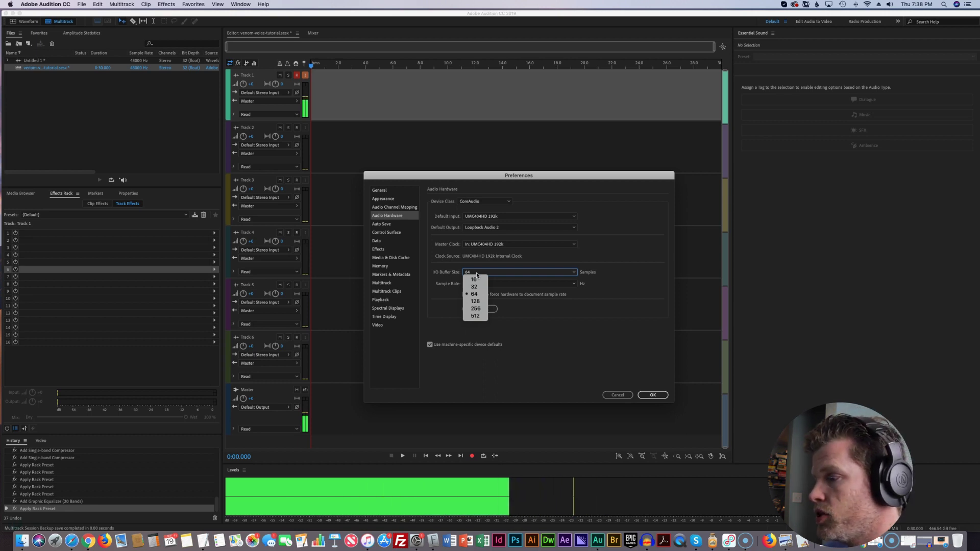
left_click(475, 280)
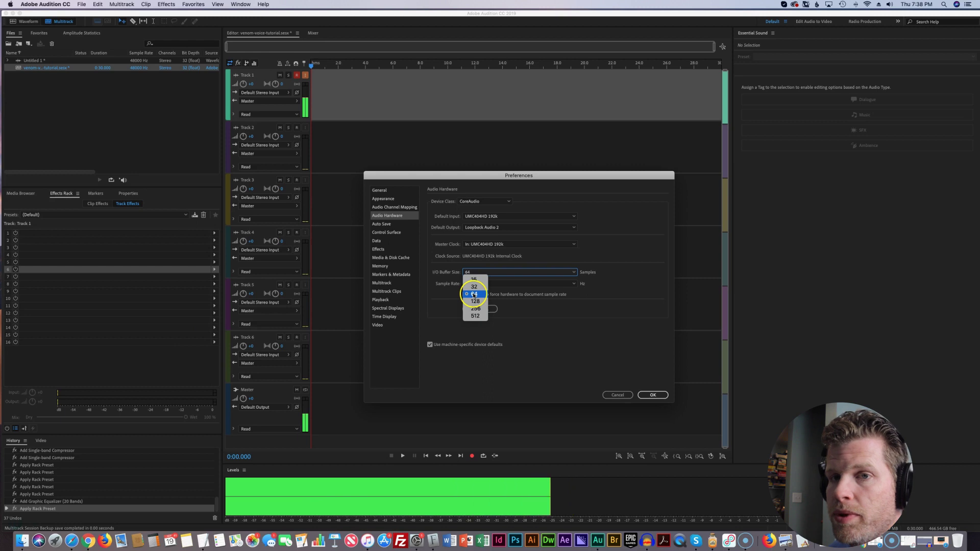
left_click(535, 298)
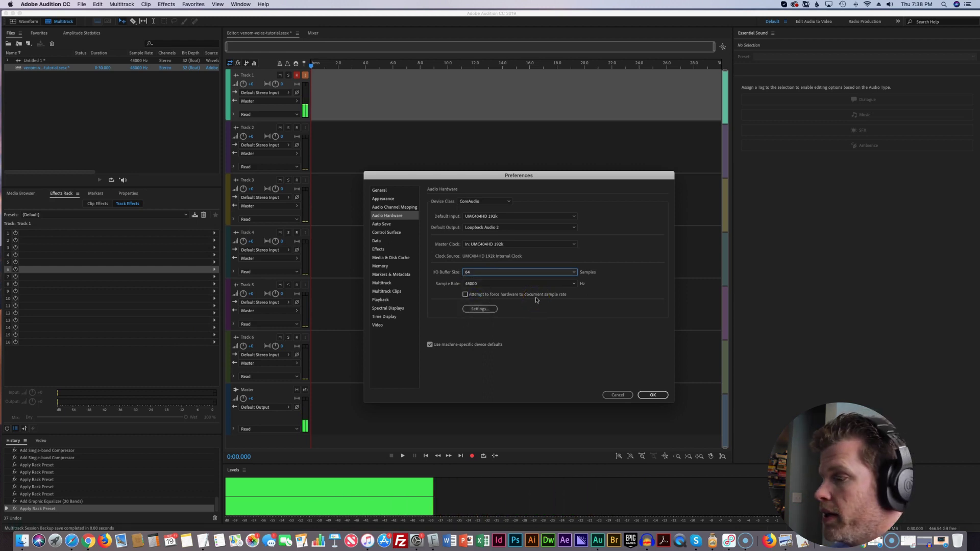
left_click(535, 312)
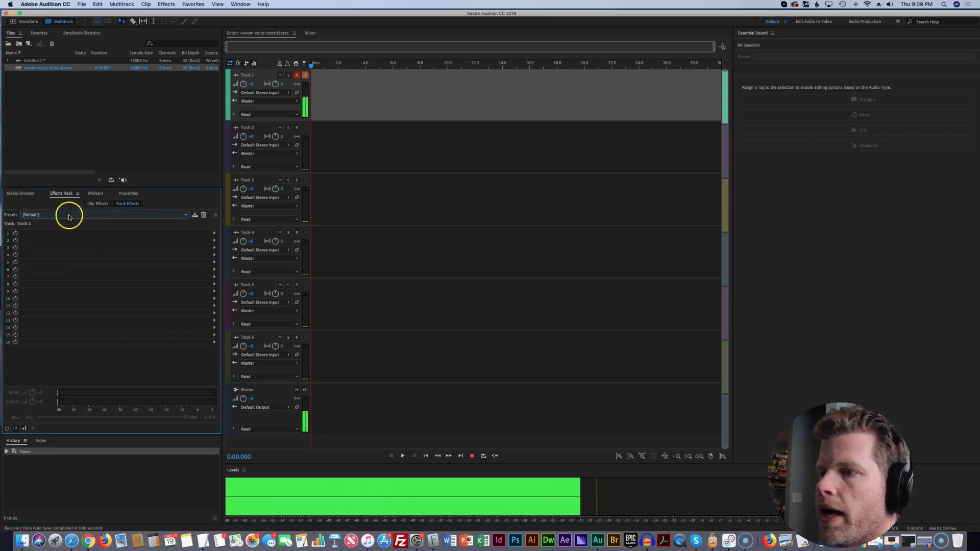
left_click(66, 217)
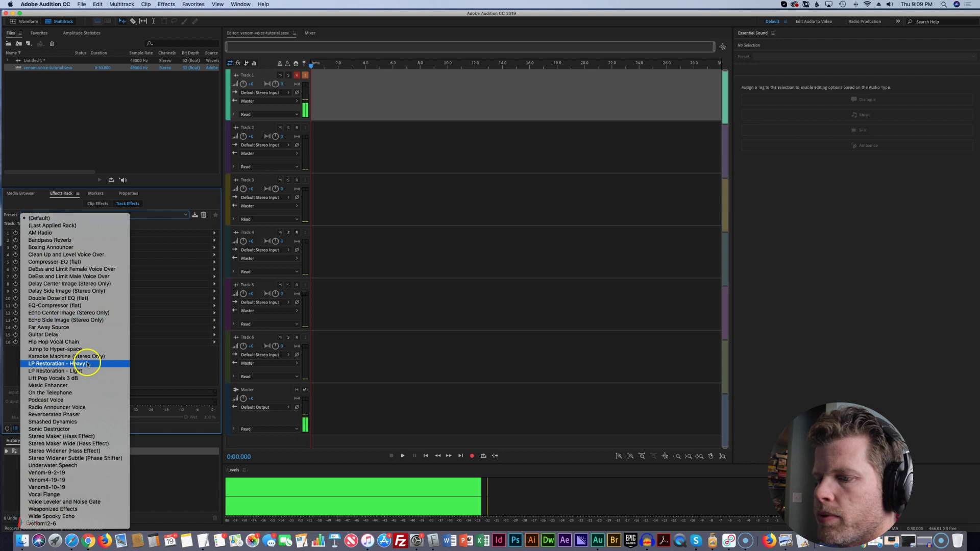
left_click(79, 488)
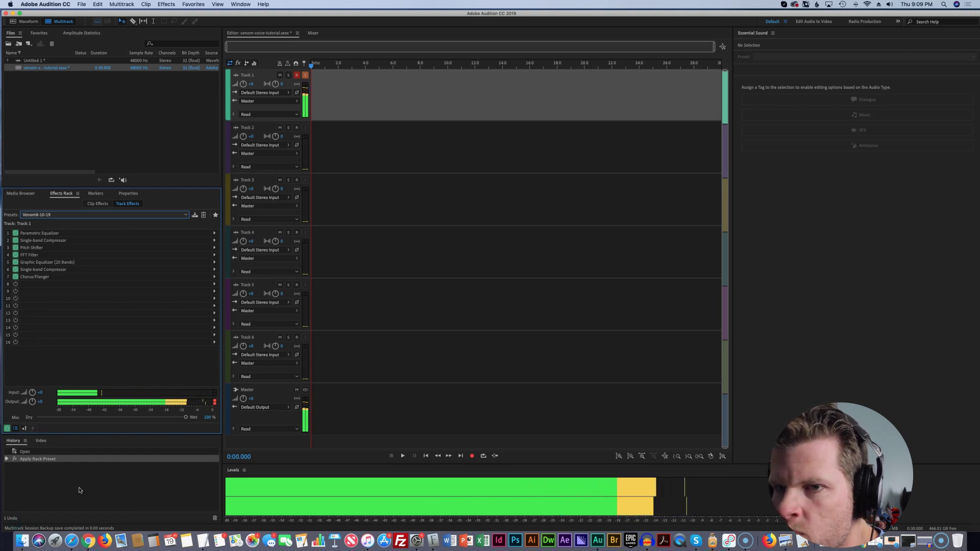
left_click(49, 214)
left_click(46, 223)
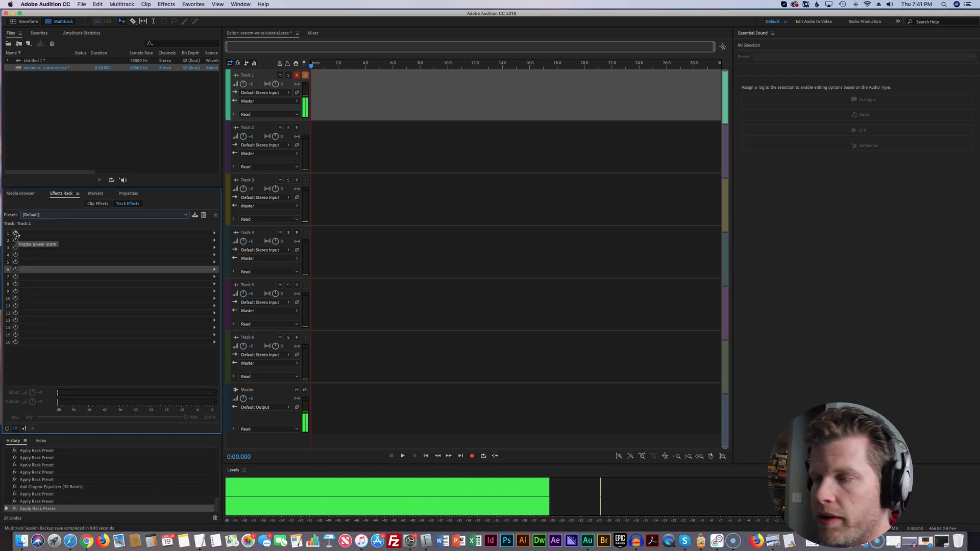
left_click(117, 236)
- Put a Parametric Equalizer in rack slot 1, toggling its power to compare
left_click(214, 233)
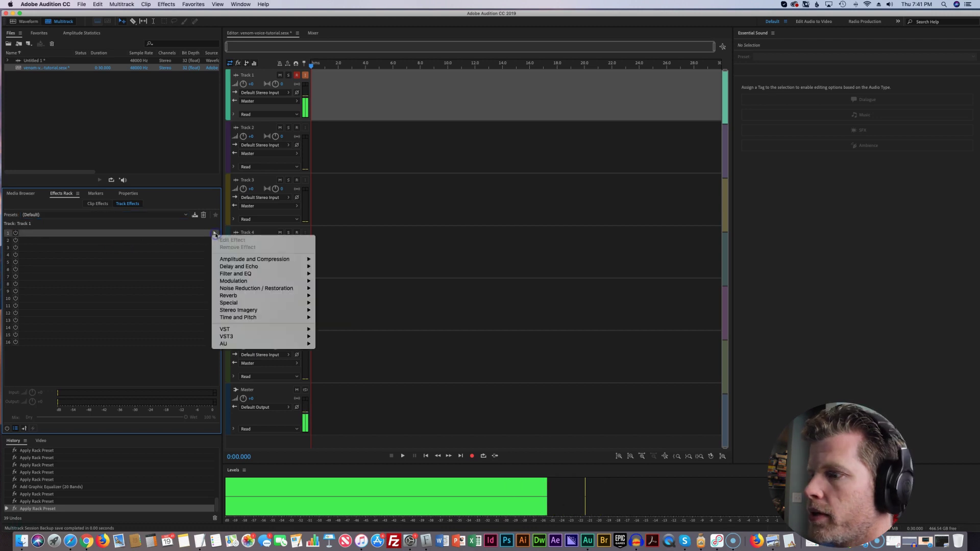
left_click(235, 273)
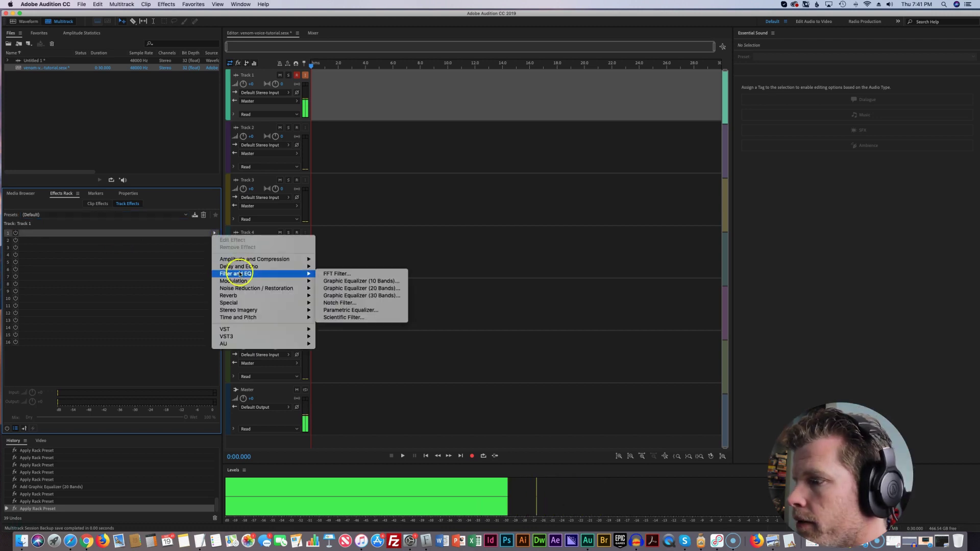
left_click(352, 310)
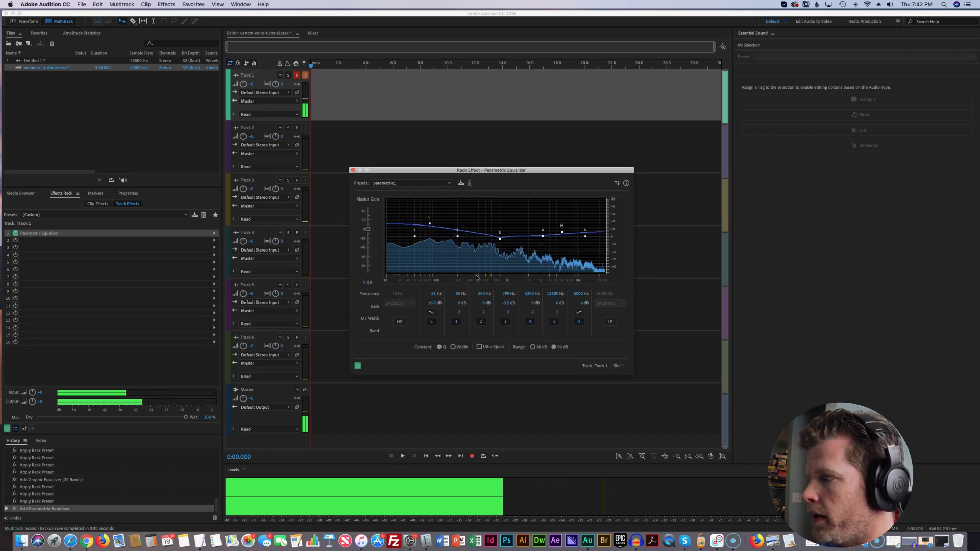
left_click(510, 297)
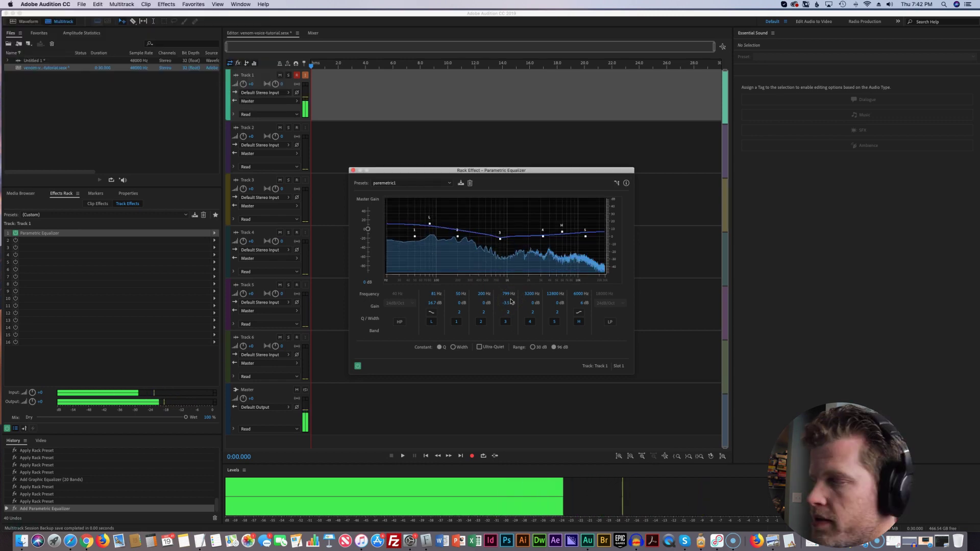
left_click(358, 366)
left_click(357, 366)
key("super+w")
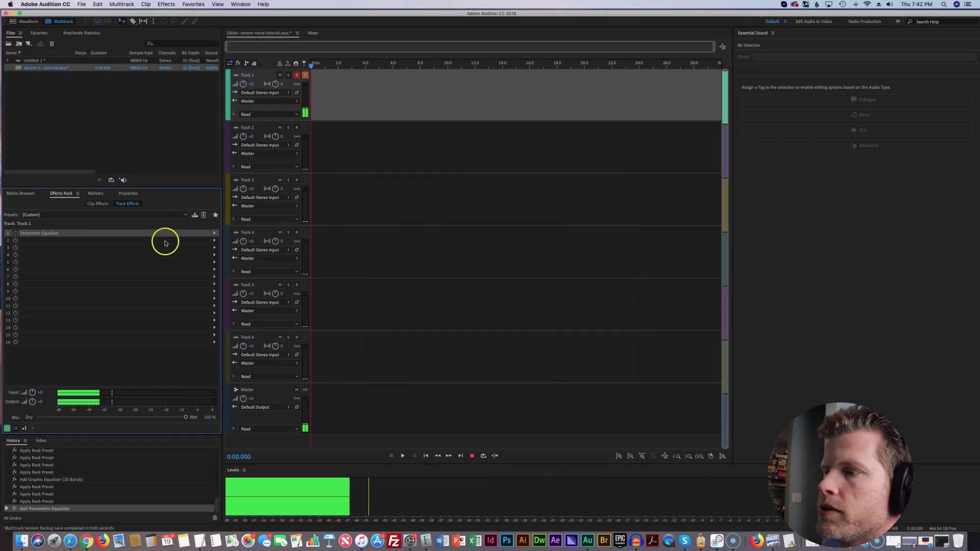
left_click(16, 234)
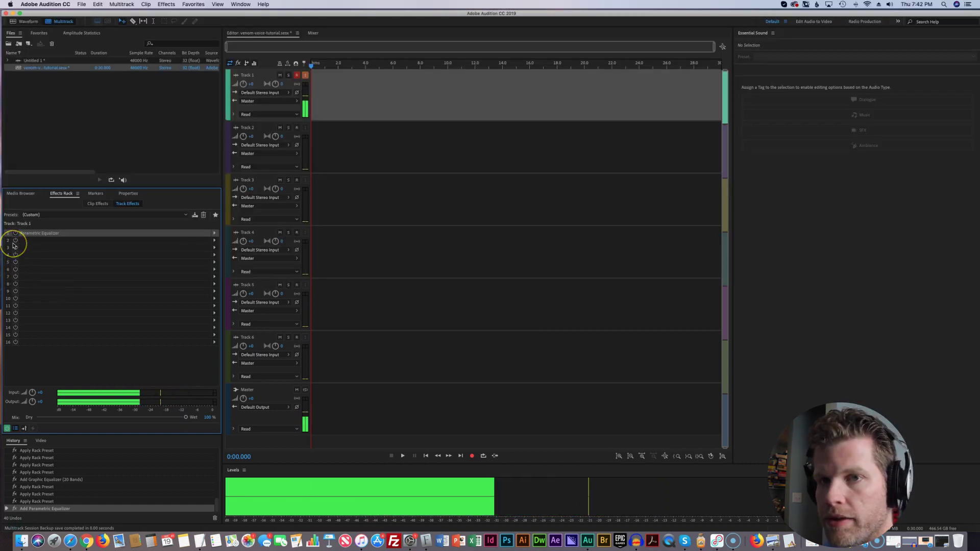
- Add a Single-band Compressor to rack slot 2
left_click(214, 240)
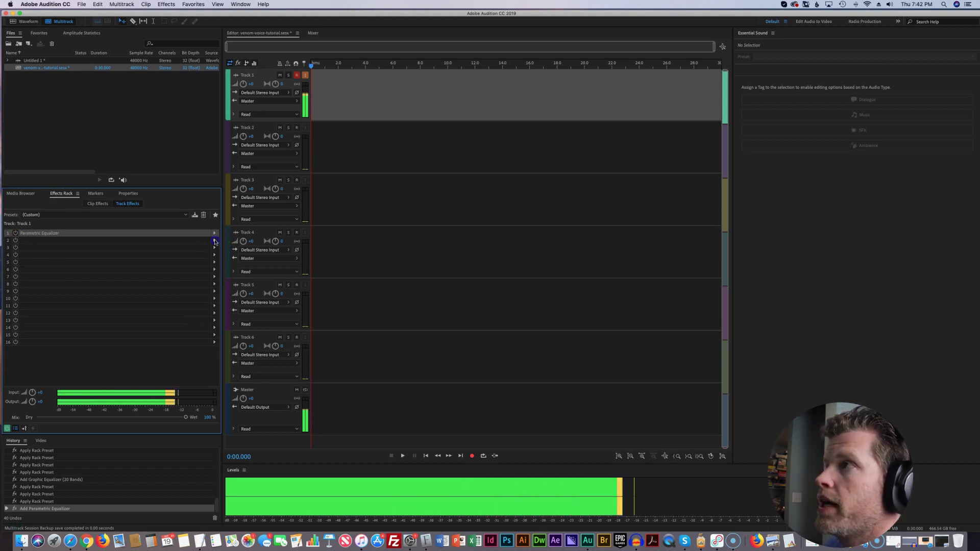
mouse_move(264, 291)
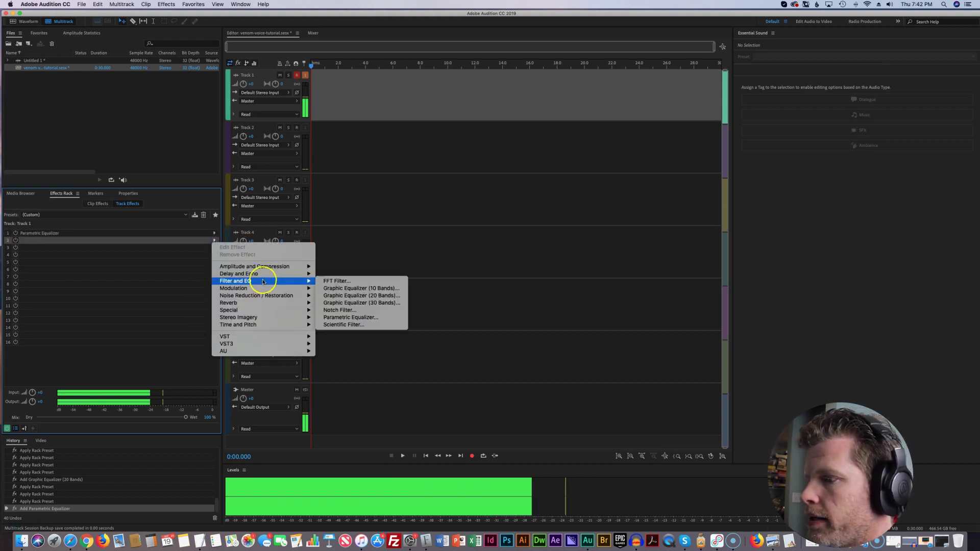
mouse_move(286, 267)
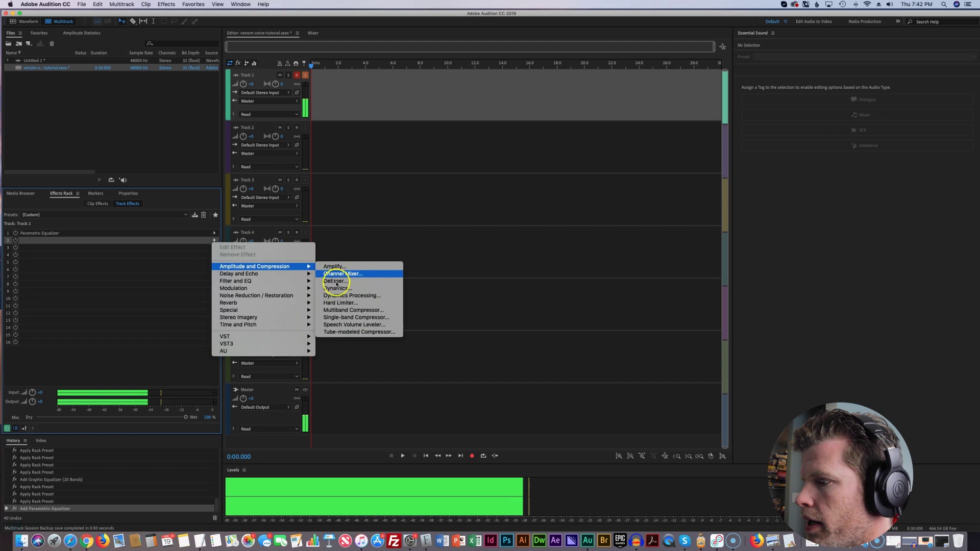
left_click(347, 317)
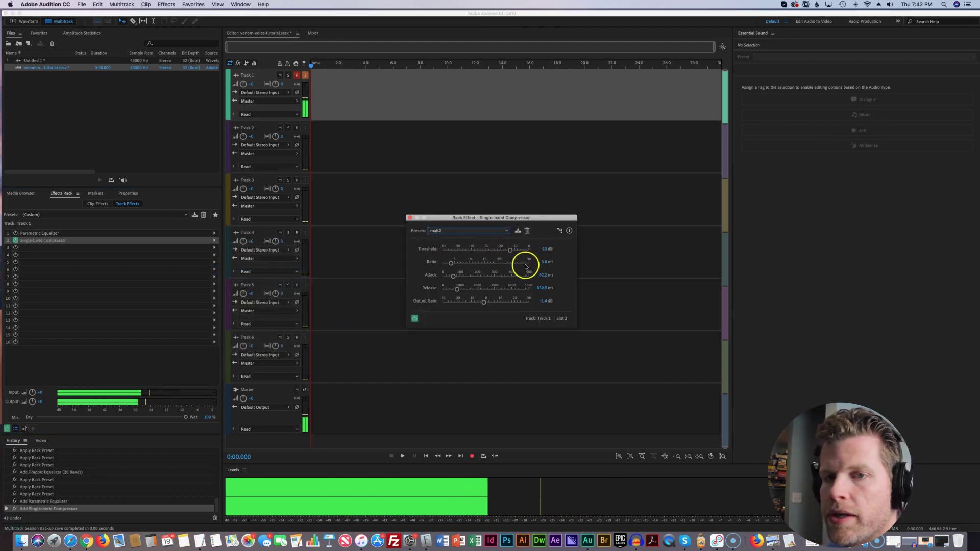
left_click(410, 218)
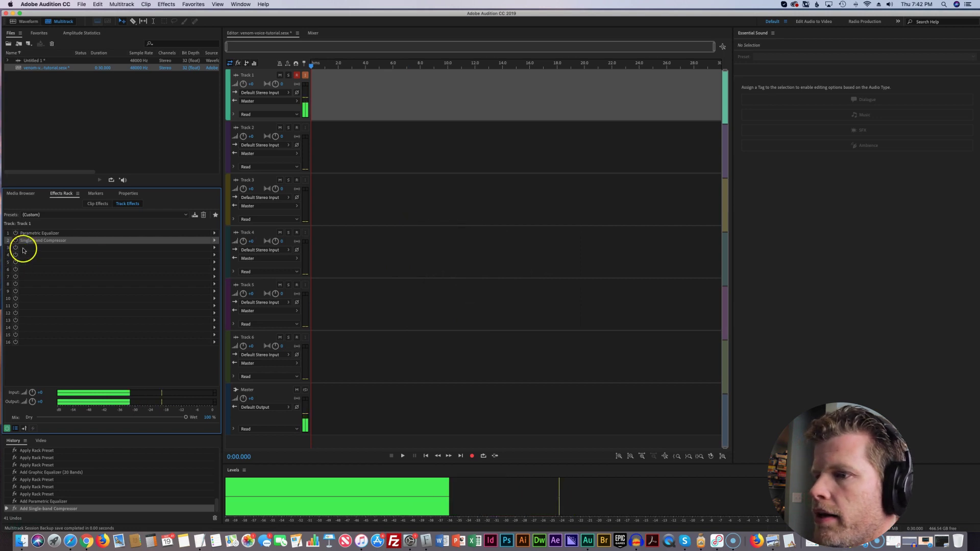
- Add a Pitch Shifter to rack slot 3, toggling it off to compare
left_click(214, 249)
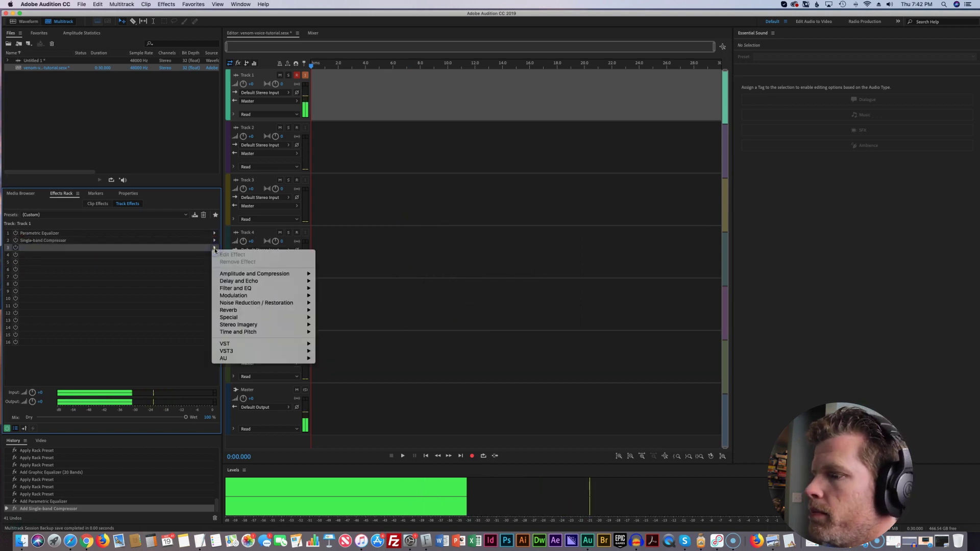
mouse_move(252, 331)
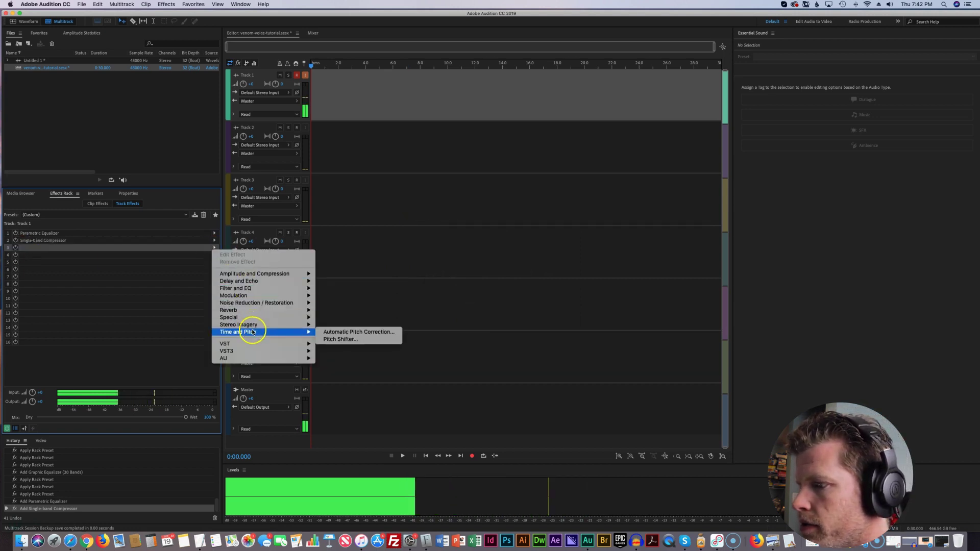
left_click(356, 339)
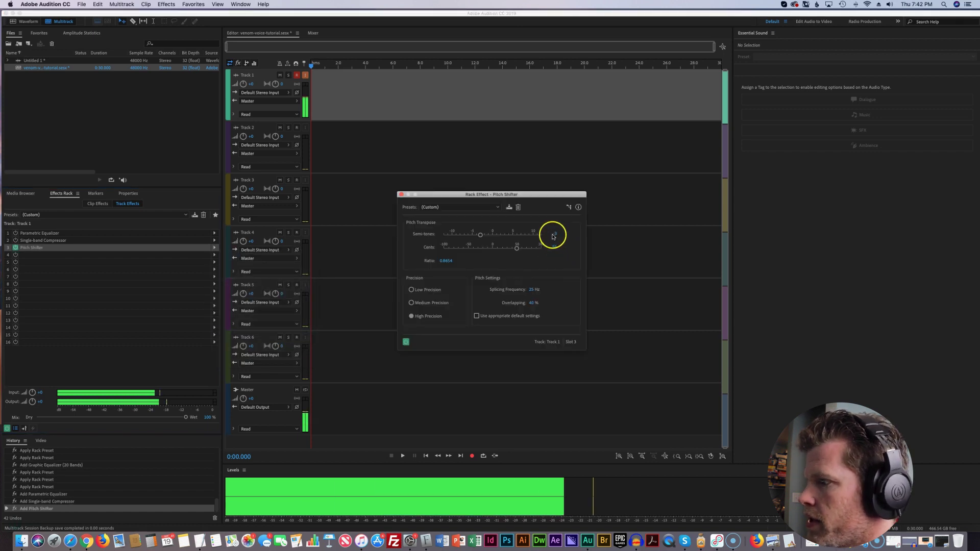
left_click(406, 341)
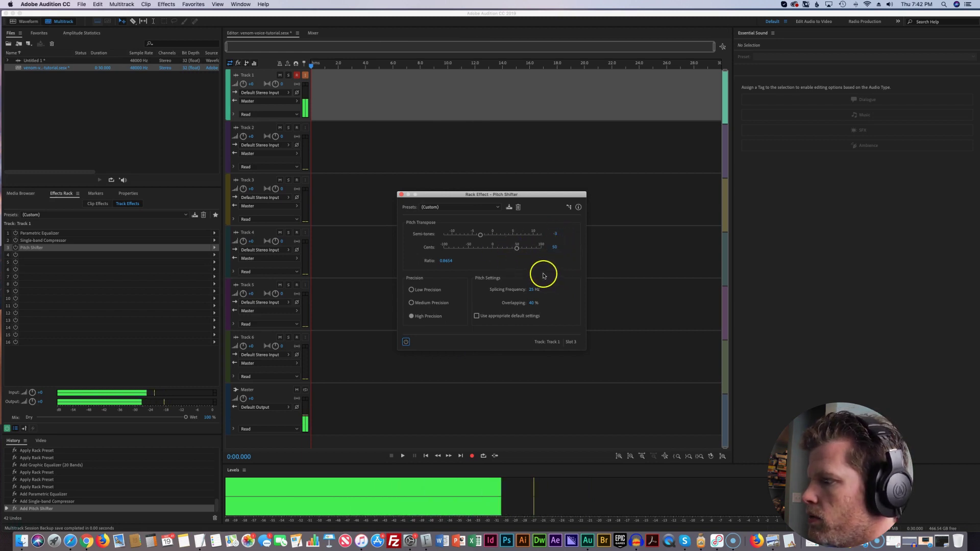
left_click(402, 195)
left_click(214, 255)
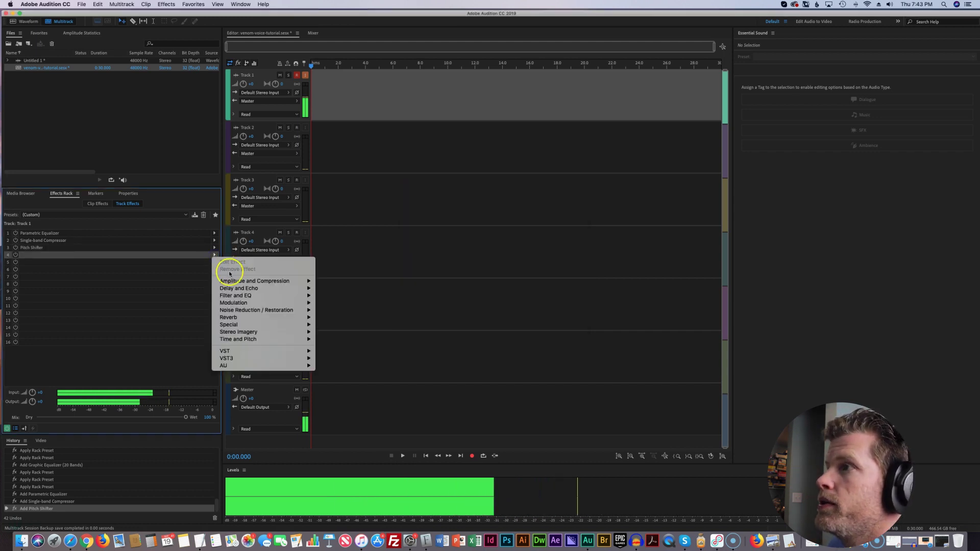
- Add an FFT Filter to rack slot 4
mouse_move(255, 296)
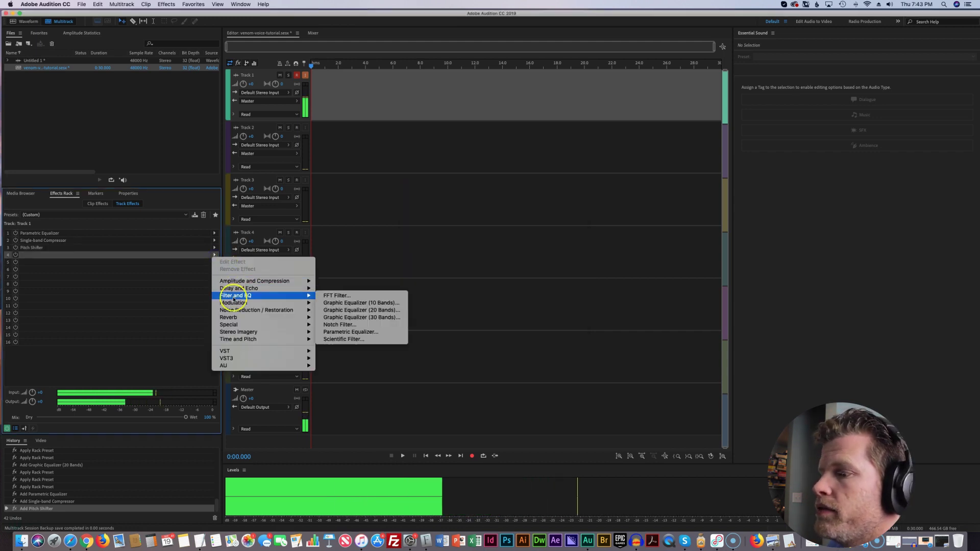
left_click(330, 296)
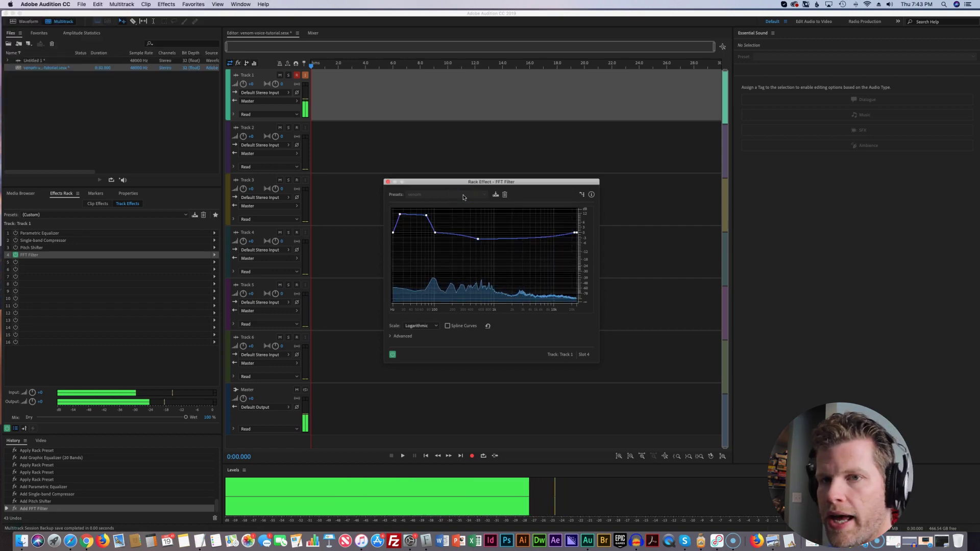
left_click(440, 201)
left_click(392, 354)
- Add a Graphic Equalizer (20 Bands) to slot 5, check its presets, and close it
left_click(164, 263)
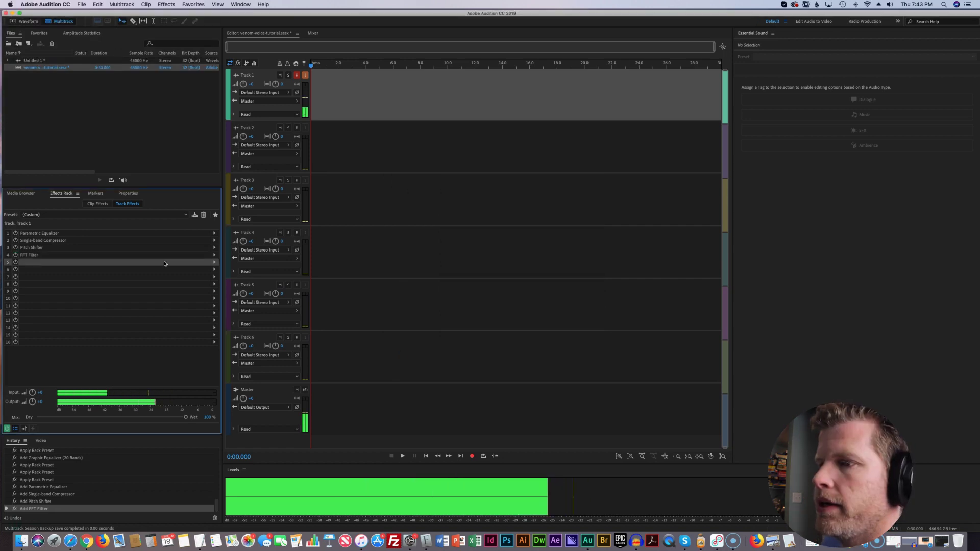
left_click(214, 262)
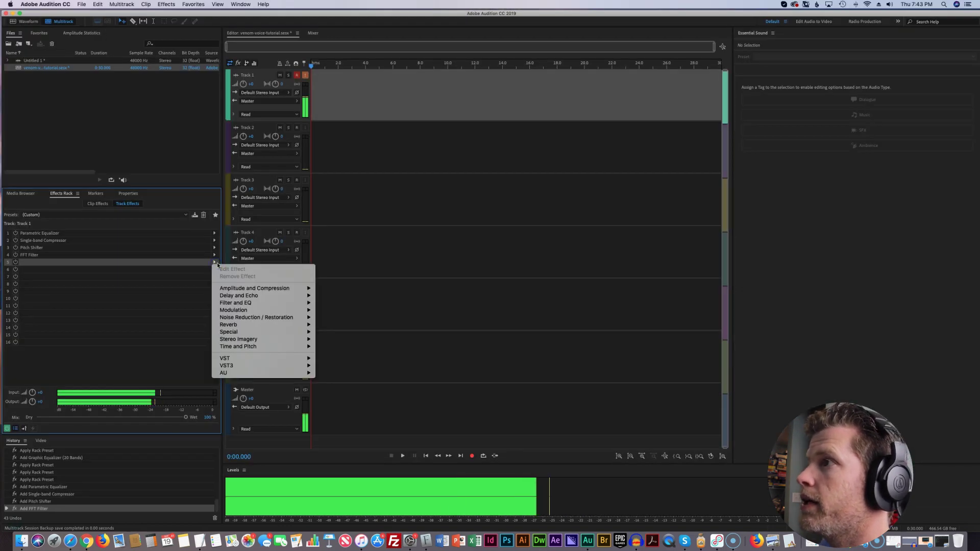
mouse_move(234, 304)
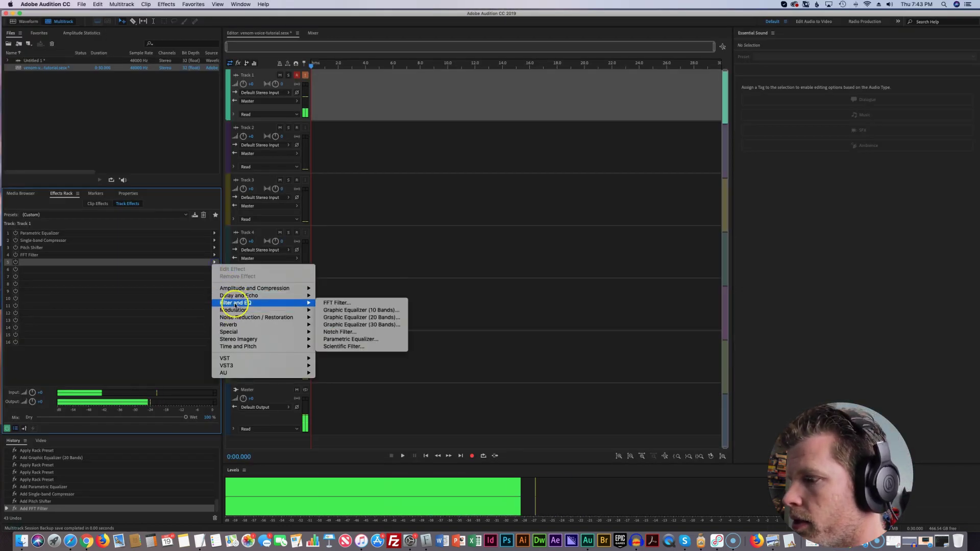
left_click(356, 318)
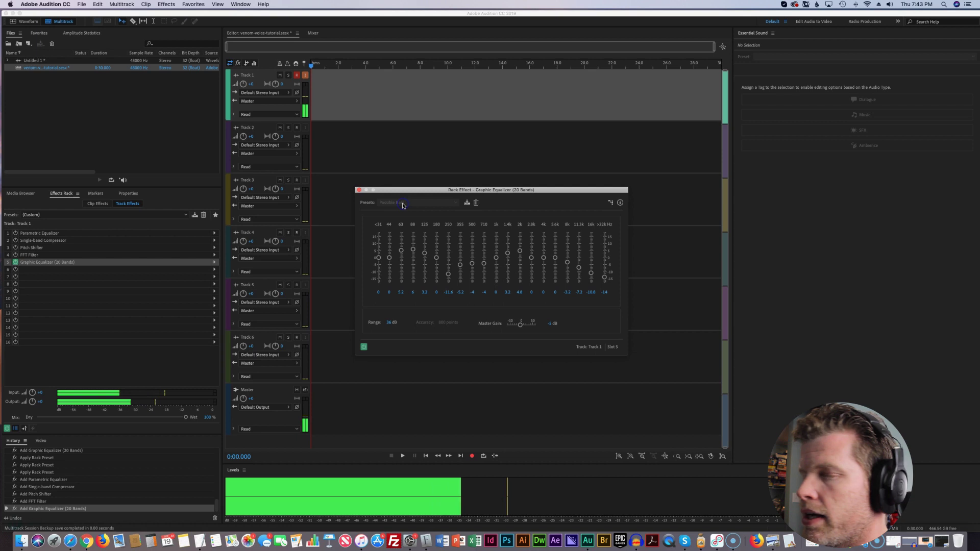
left_click(399, 204)
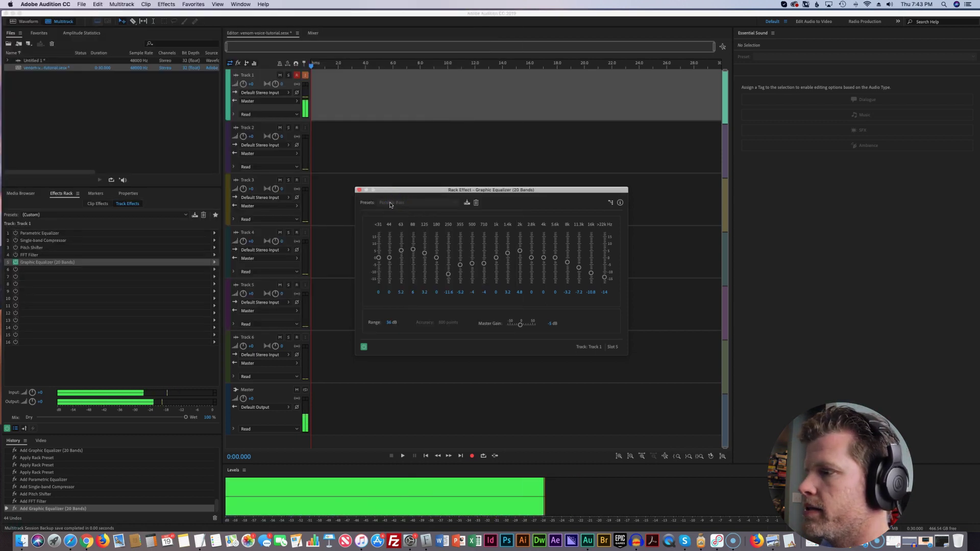
left_click(365, 196)
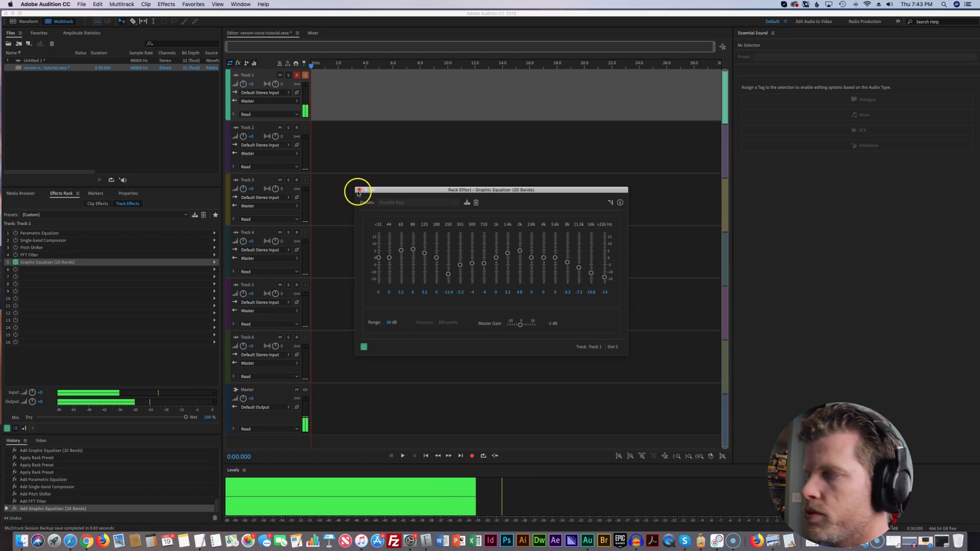
left_click(359, 190)
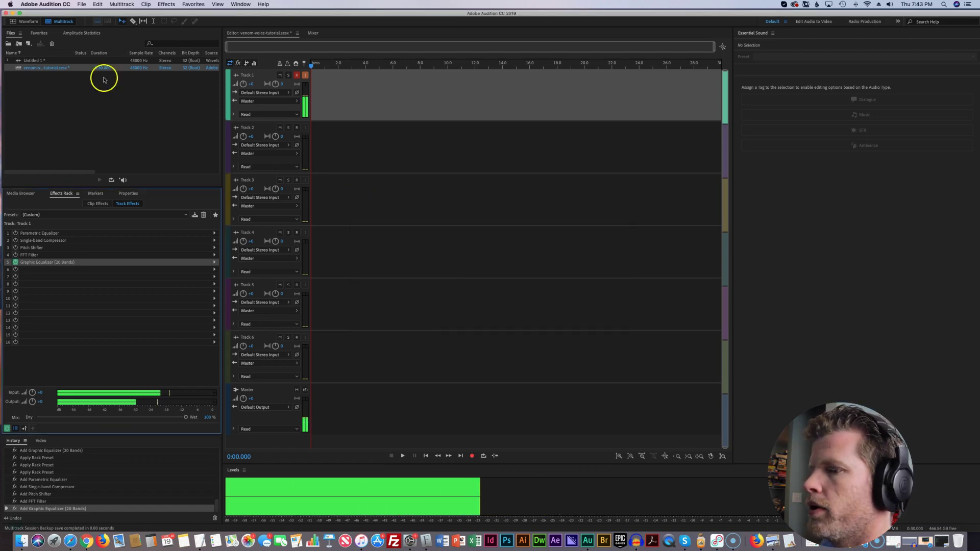
double_click(34, 61)
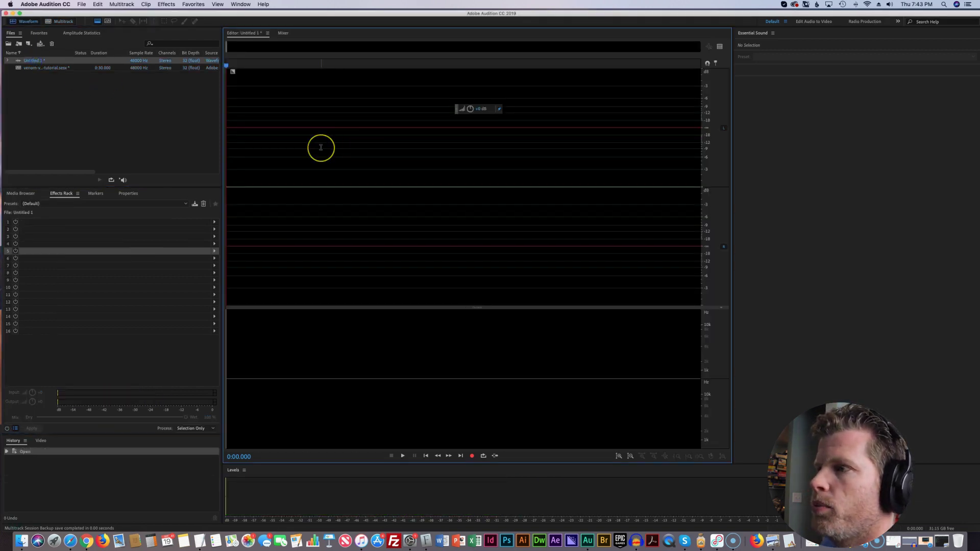
left_click(81, 4)
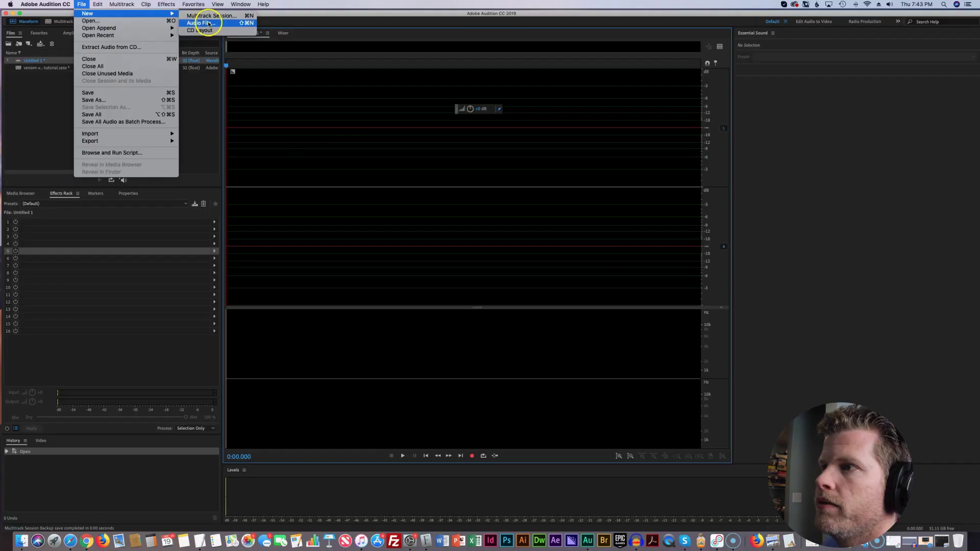
left_click(81, 4)
left_click(167, 4)
mouse_move(187, 113)
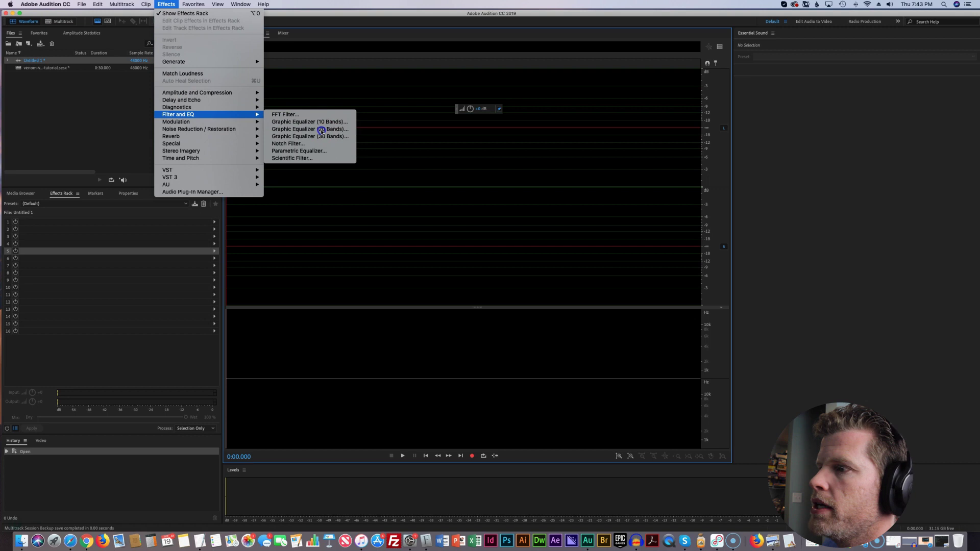
left_click(321, 129)
left_click(626, 253)
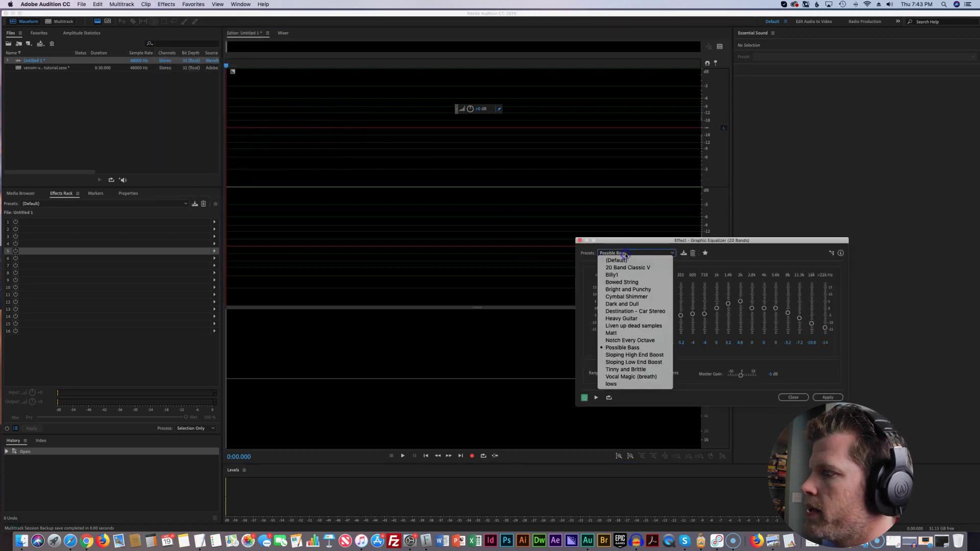
left_click(587, 258)
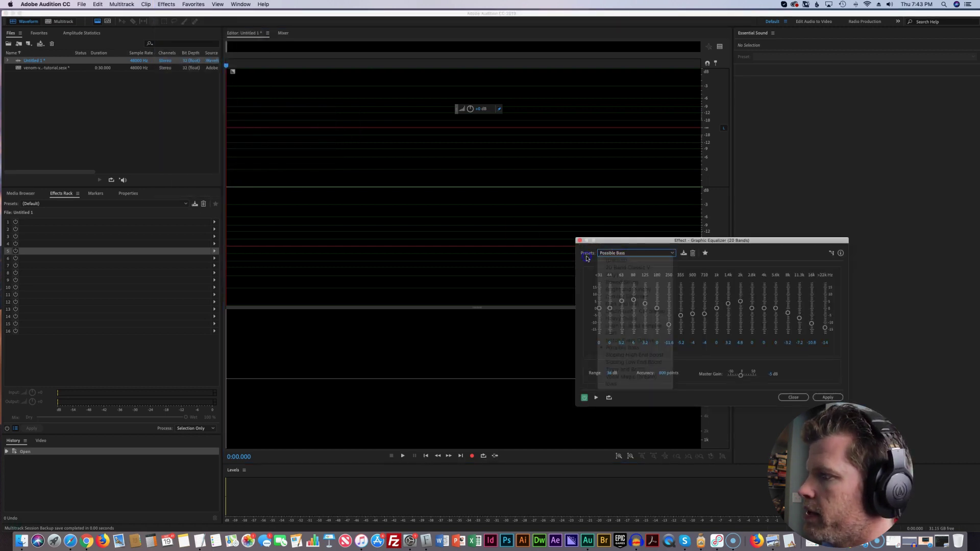
left_click(581, 240)
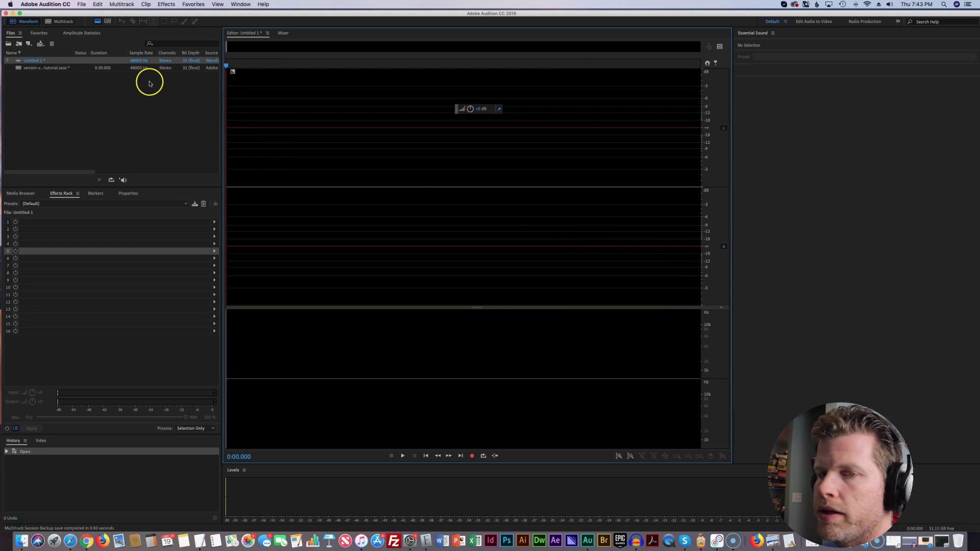
double_click(66, 68)
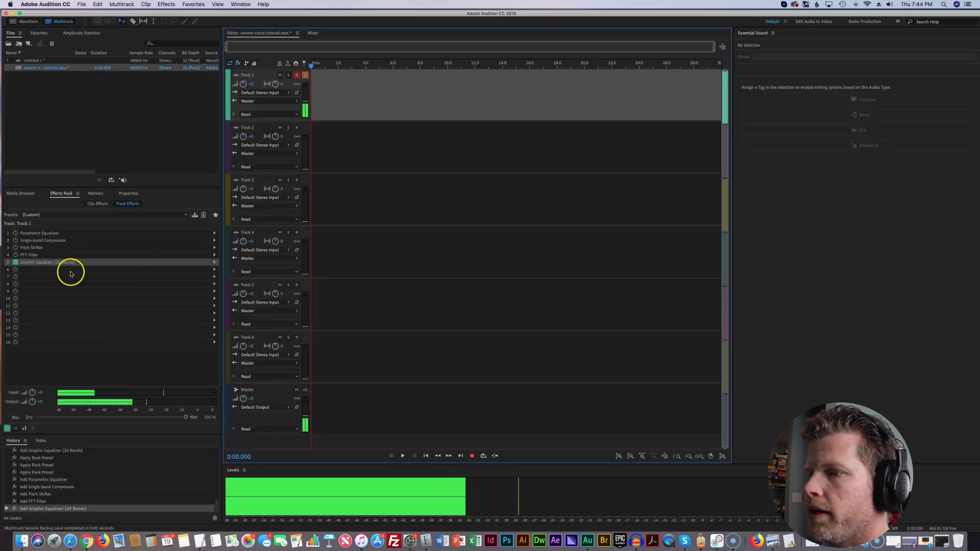
- Put a Graphic Equalizer (20 Bands) in rack slot 5
left_click(215, 262)
mouse_move(256, 303)
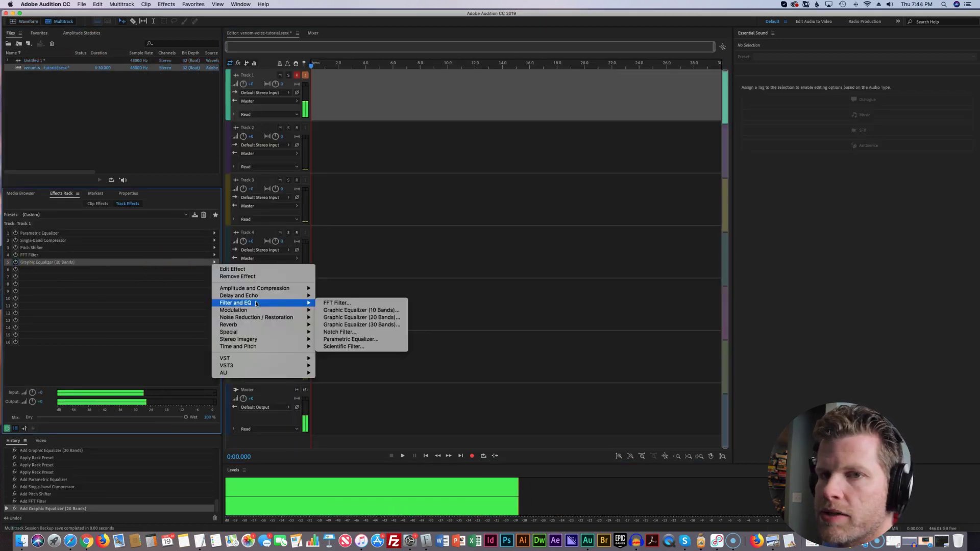
left_click(360, 317)
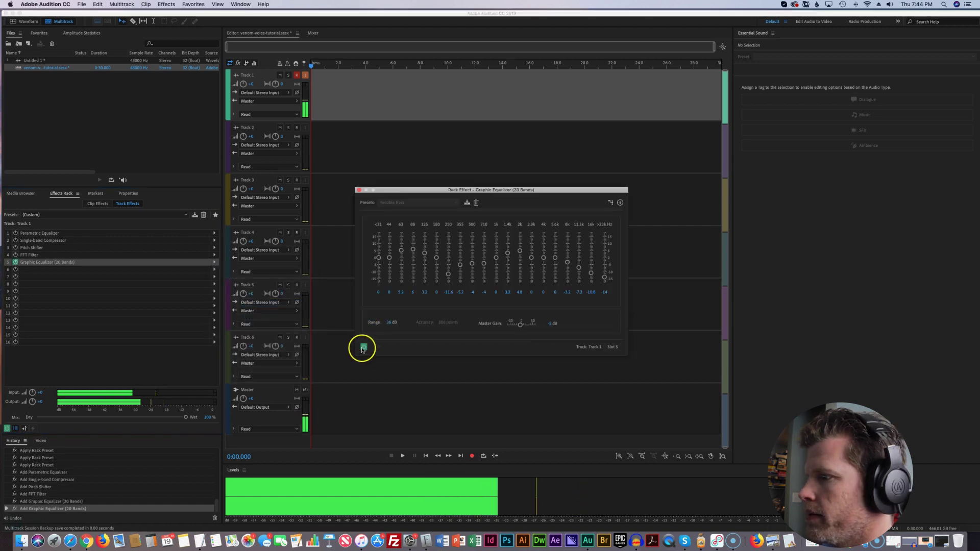
left_click(358, 190)
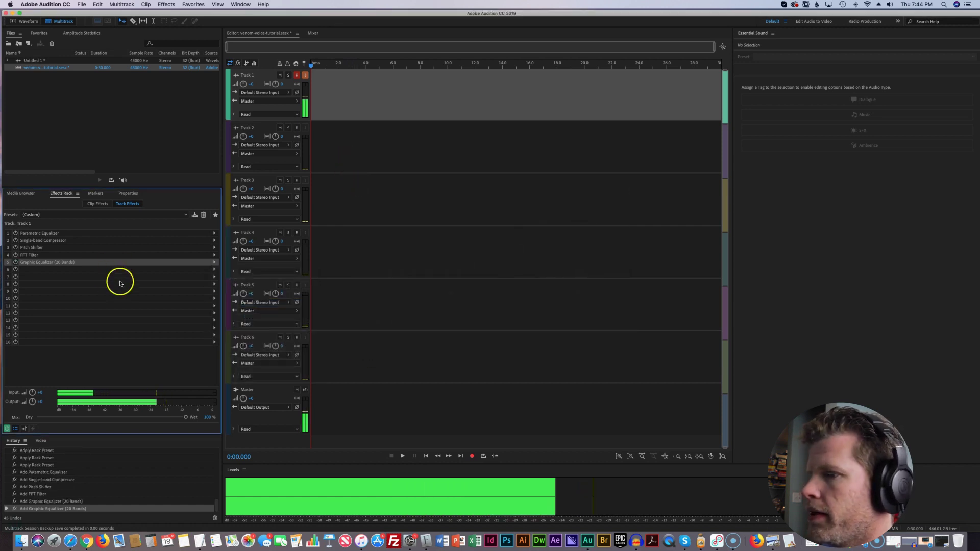
- Add a Single-band Compressor with the Light Mastering preset to slot 6
left_click(215, 270)
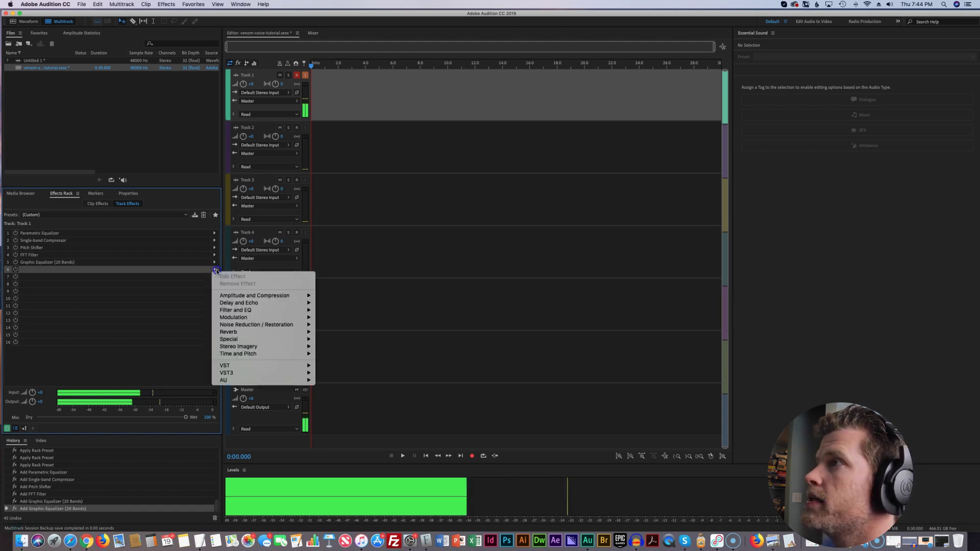
mouse_move(240, 296)
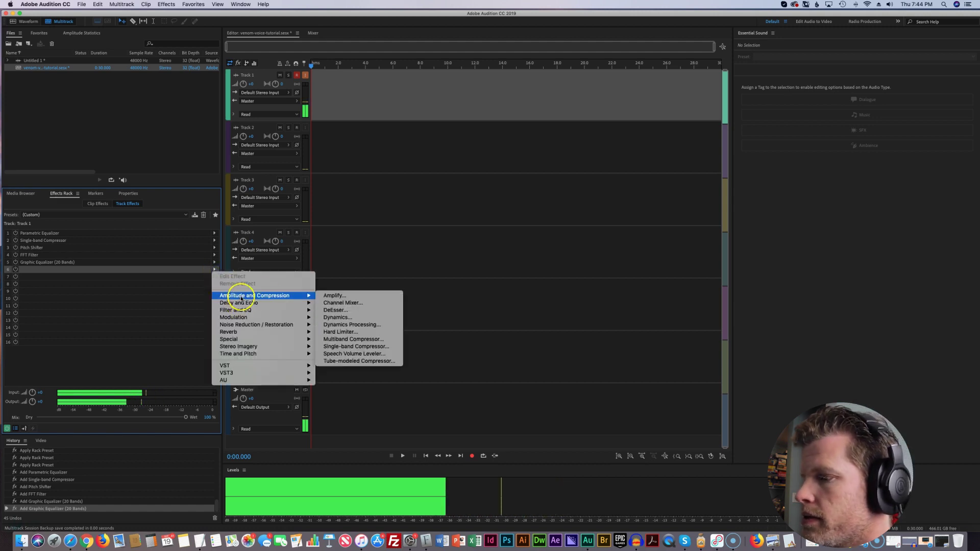
left_click(356, 347)
left_click(469, 230)
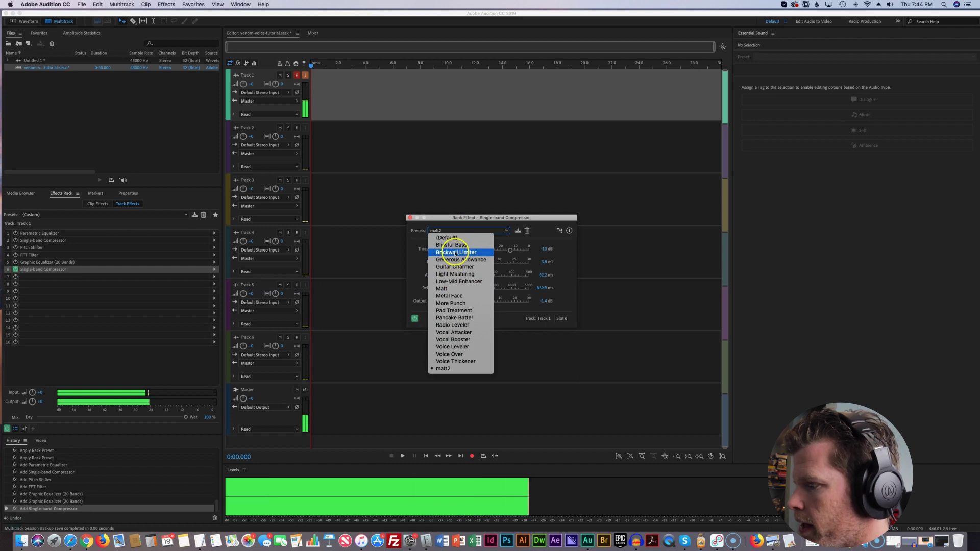
left_click(458, 275)
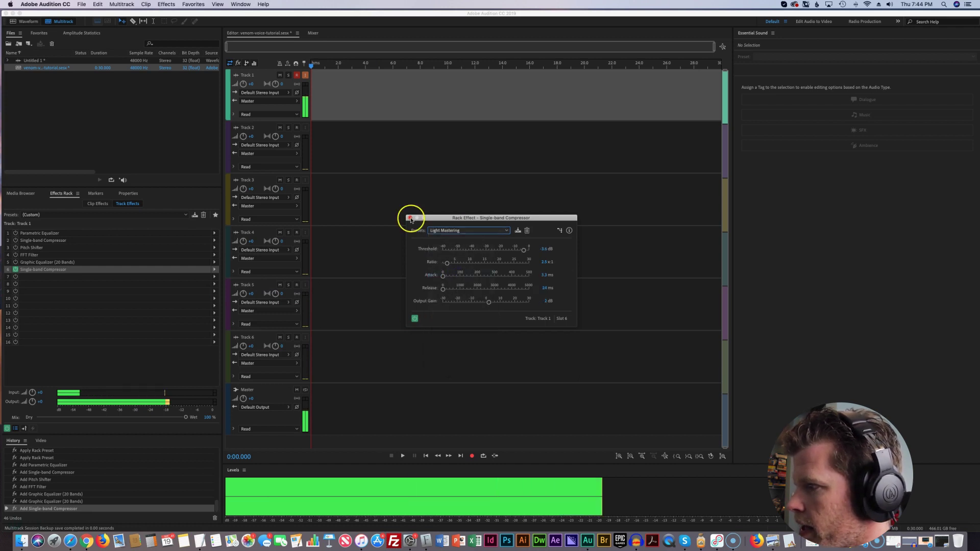
left_click(414, 318)
left_click(410, 218)
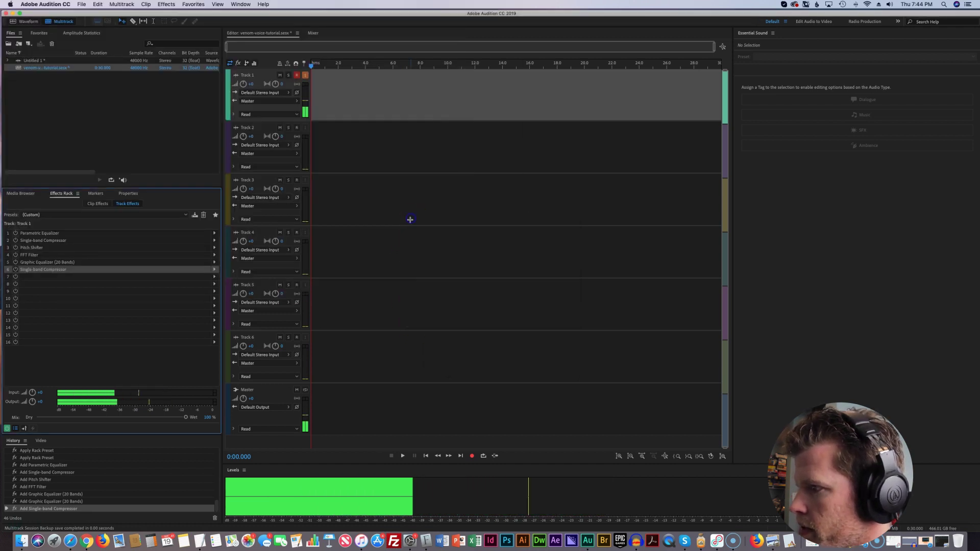
- Select empty rack slot 7 and bring up its effect choices
left_click(77, 276)
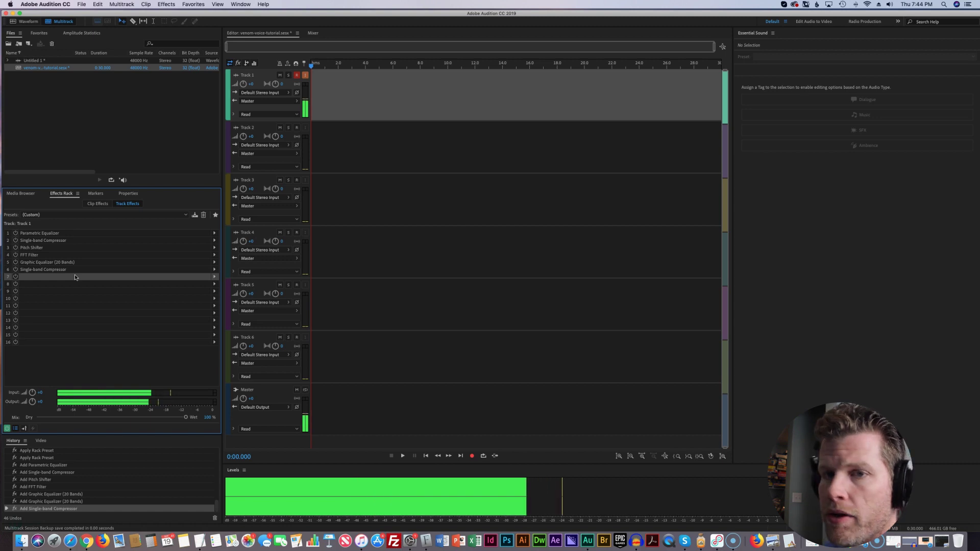
left_click(48, 214)
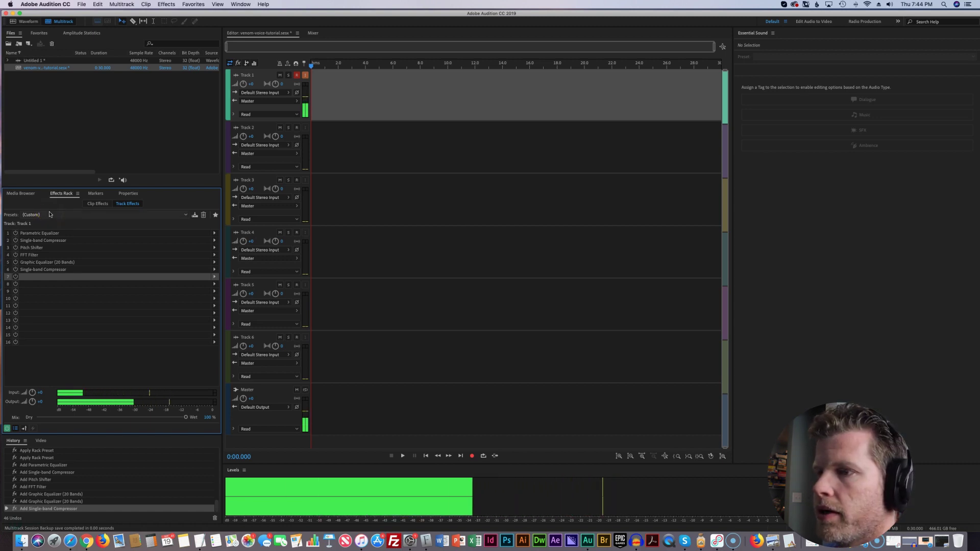
left_click(214, 277)
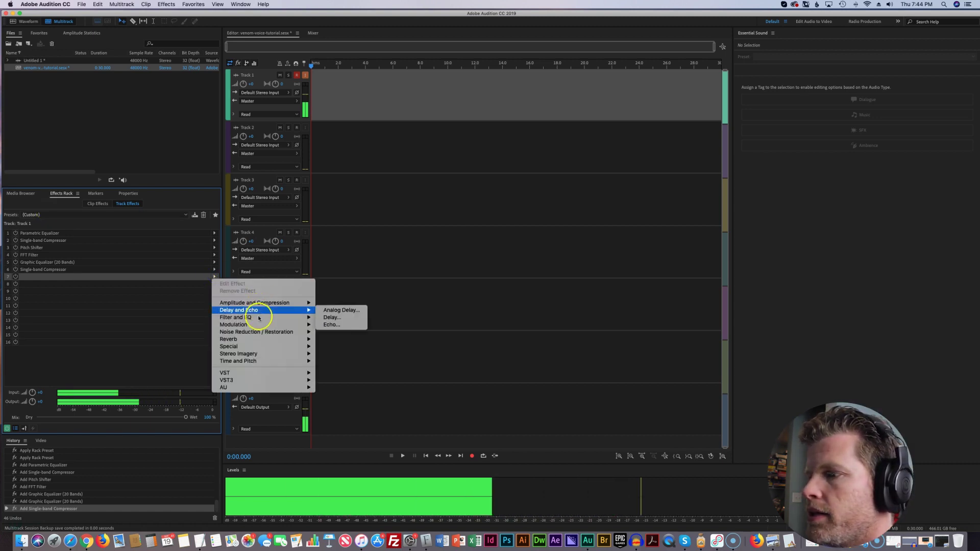
- Put a Chorus/Flanger with the Venom1 preset into slot 7 of Track 1's rack
mouse_move(259, 324)
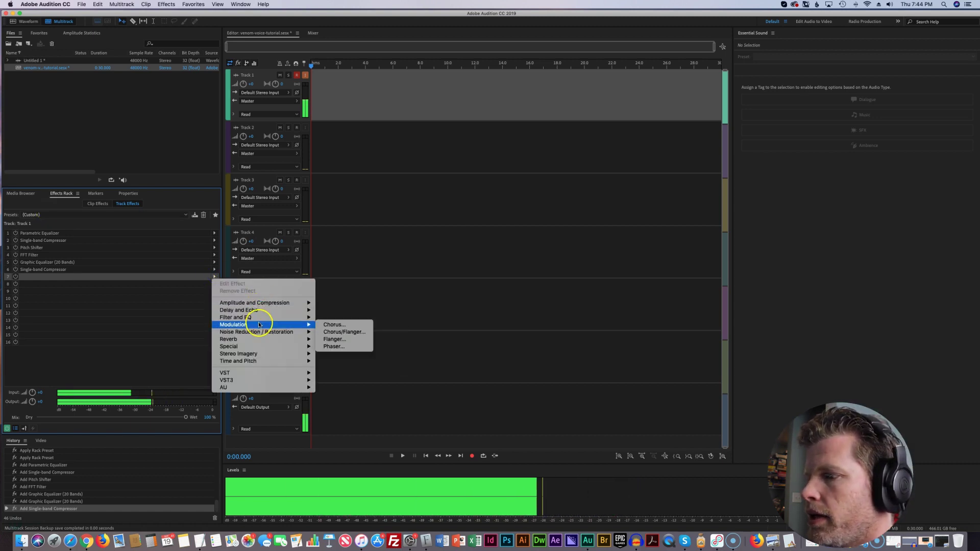
left_click(334, 331)
left_click(448, 232)
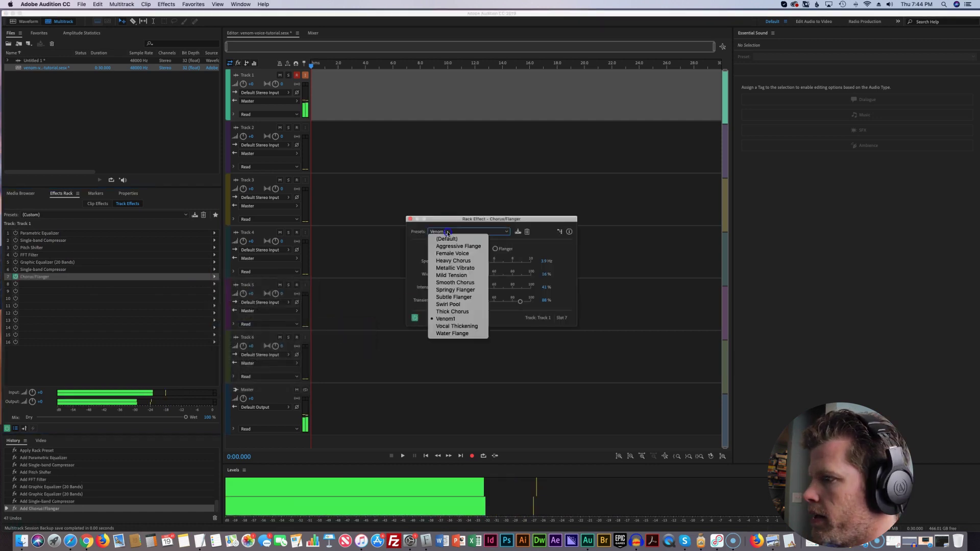
left_click(448, 233)
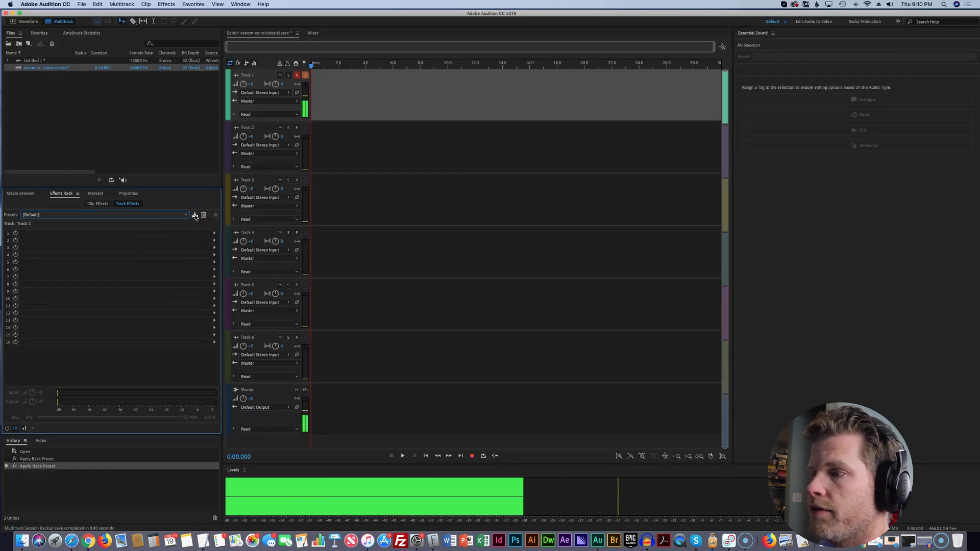
- Cancel saving the rack as a preset, then load the Venom8 rack preset instead
left_click(194, 215)
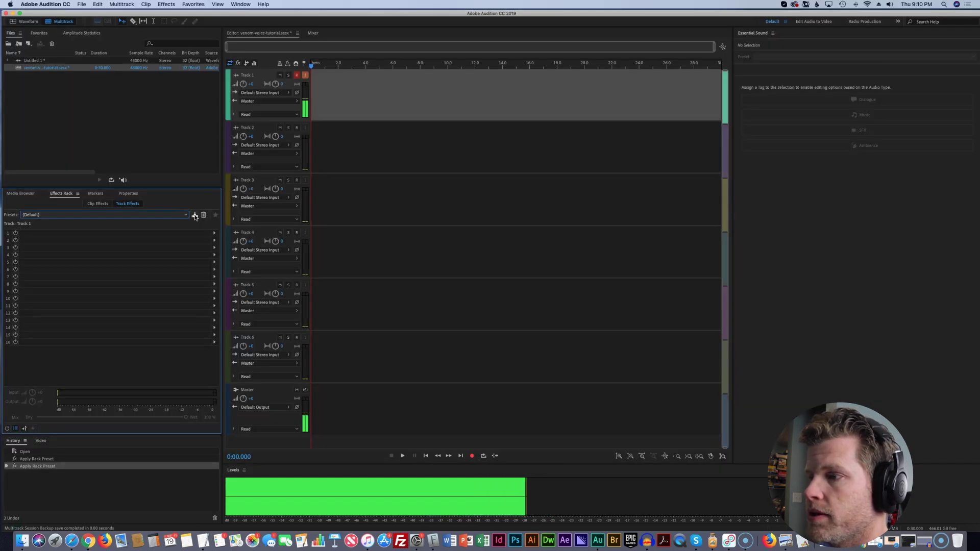
left_click(491, 269)
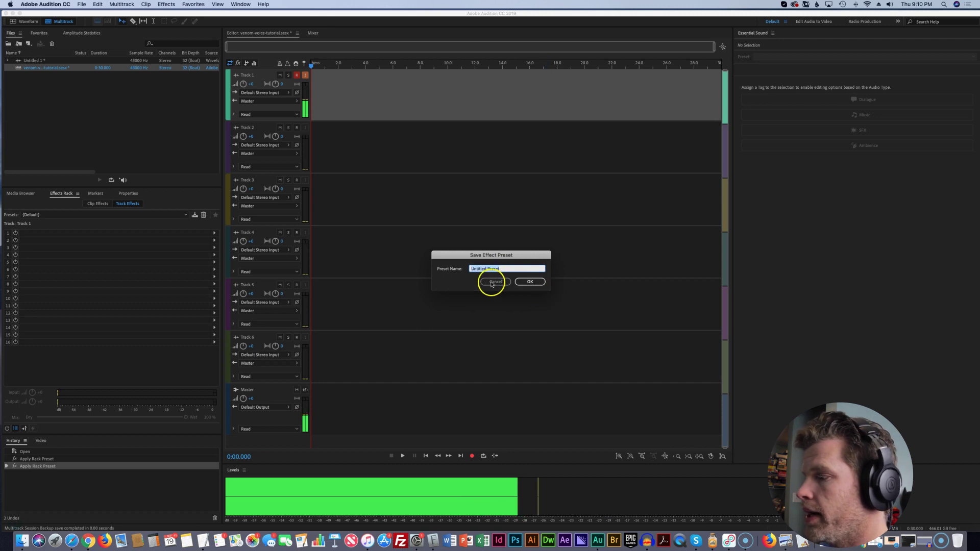
left_click(492, 282)
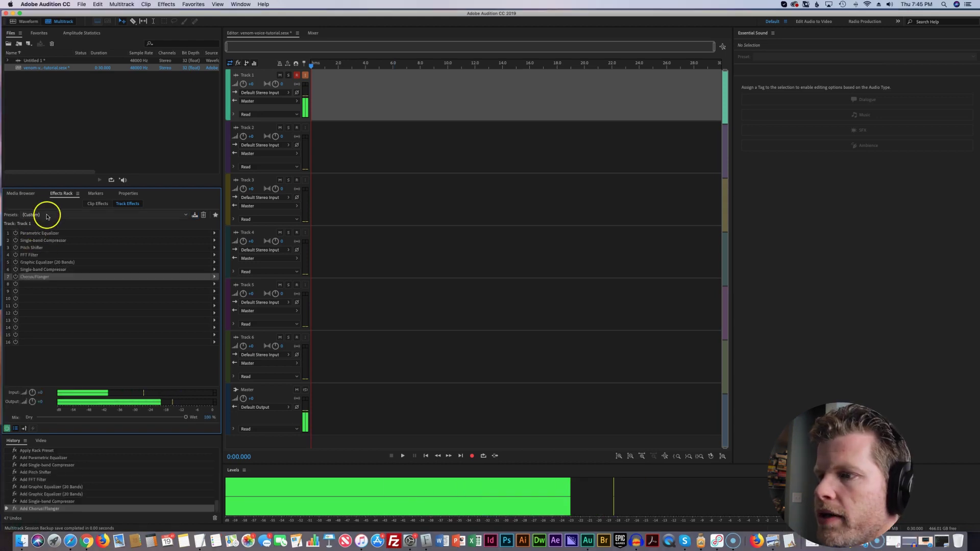
left_click(39, 214)
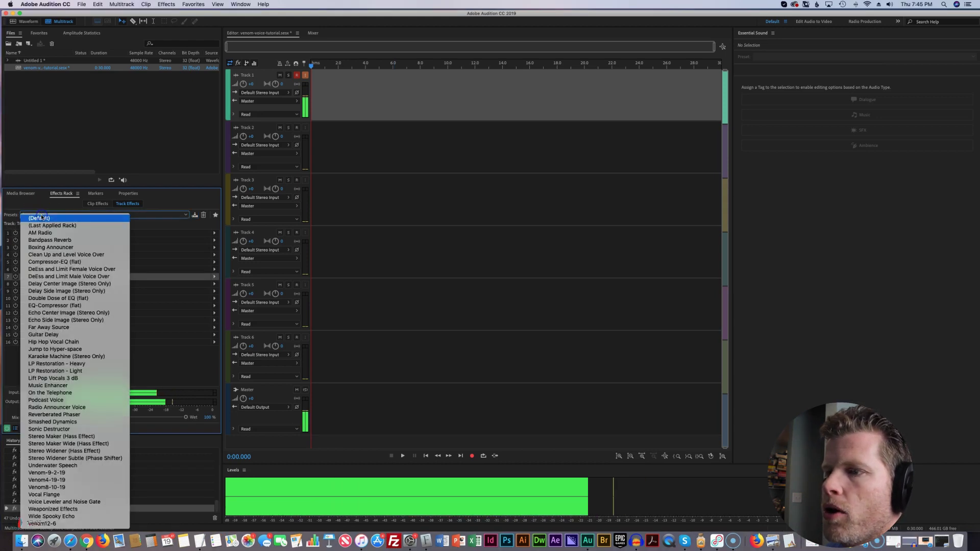
left_click(58, 487)
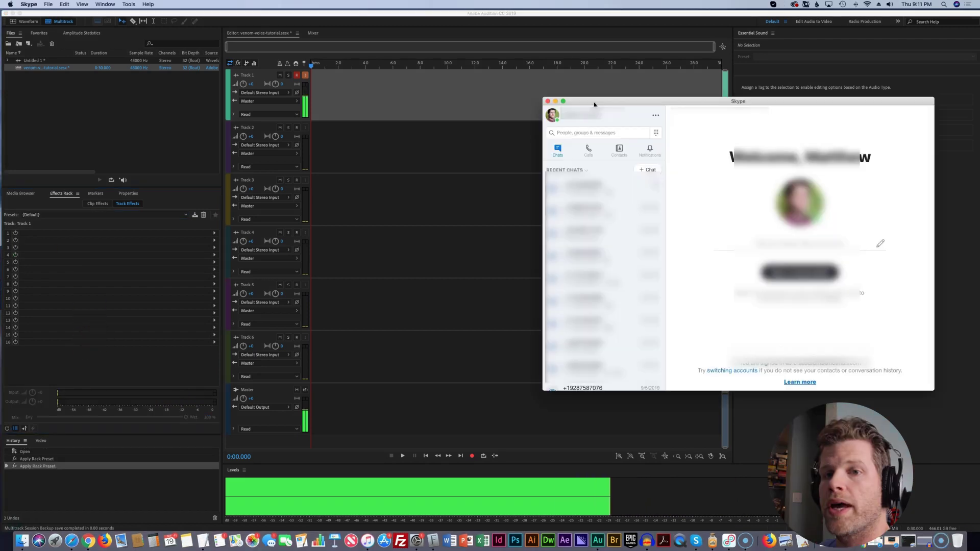
- In Skype's Audio & Video Settings, set the microphone to 'venom voice live'
left_click(583, 104)
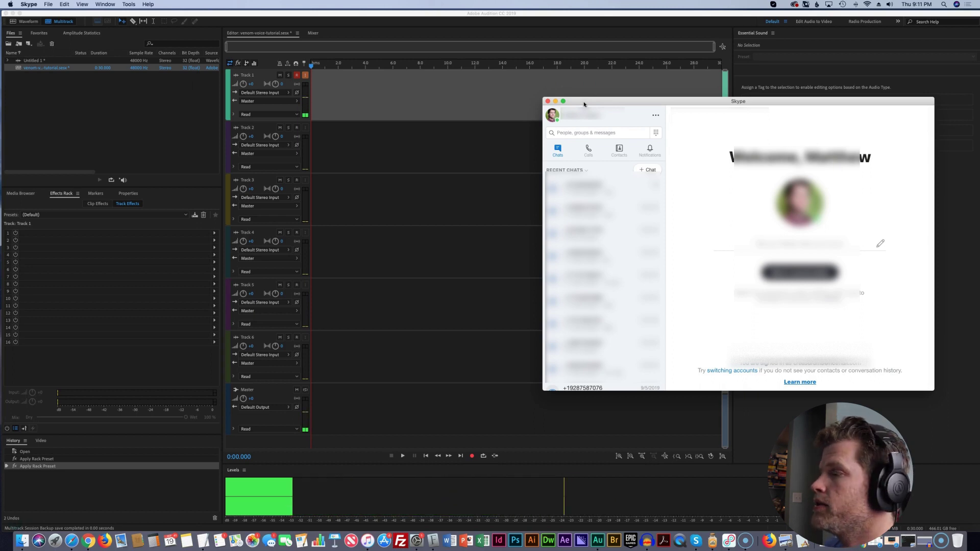
left_click(580, 105)
left_click(179, 17)
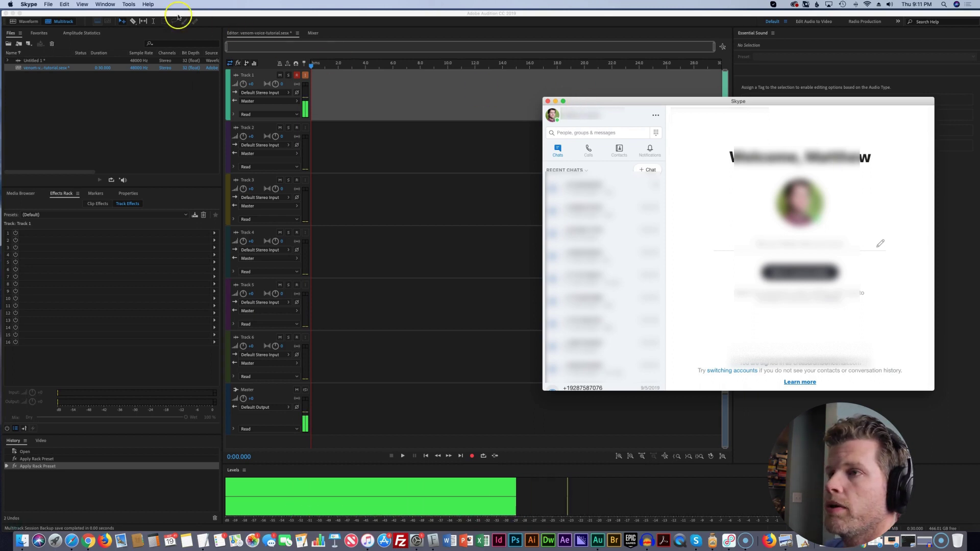
left_click(29, 4)
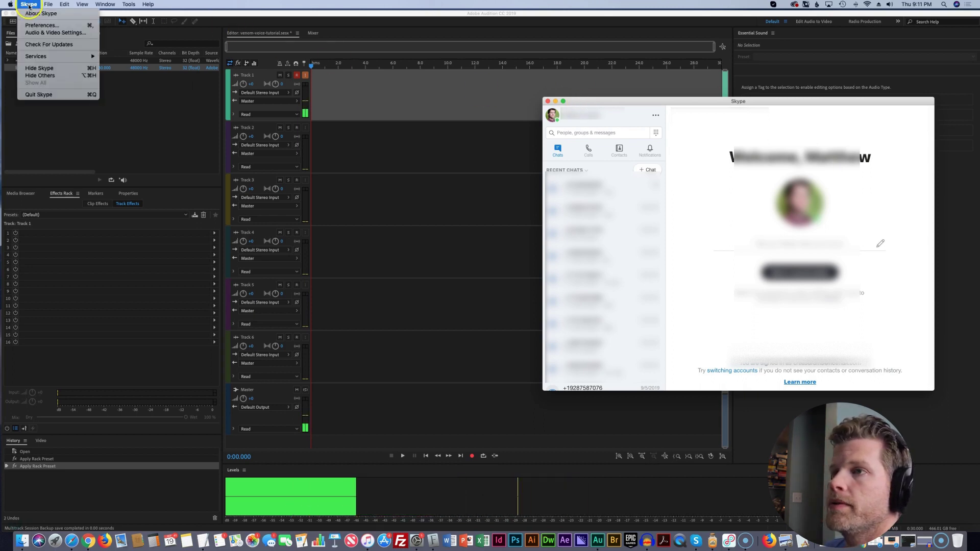
left_click(34, 33)
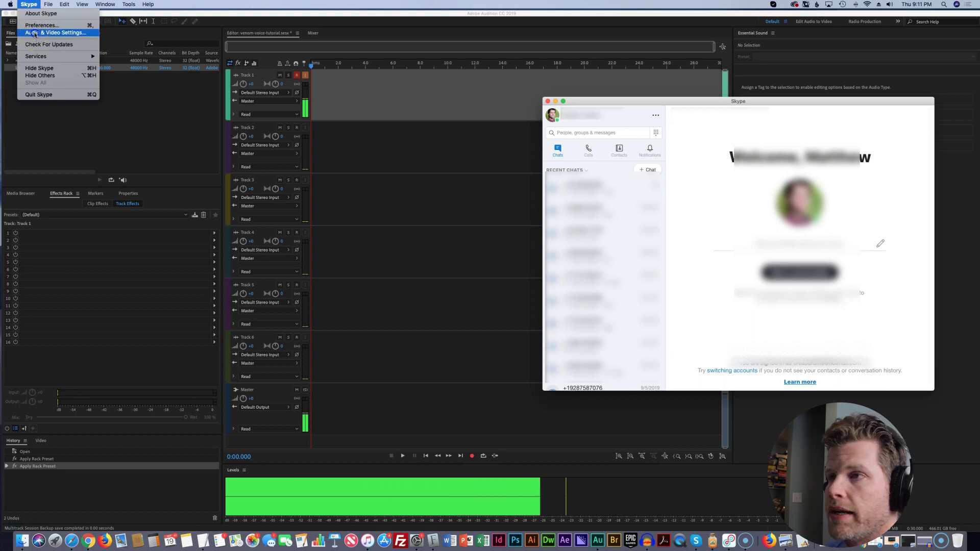
left_click(34, 33)
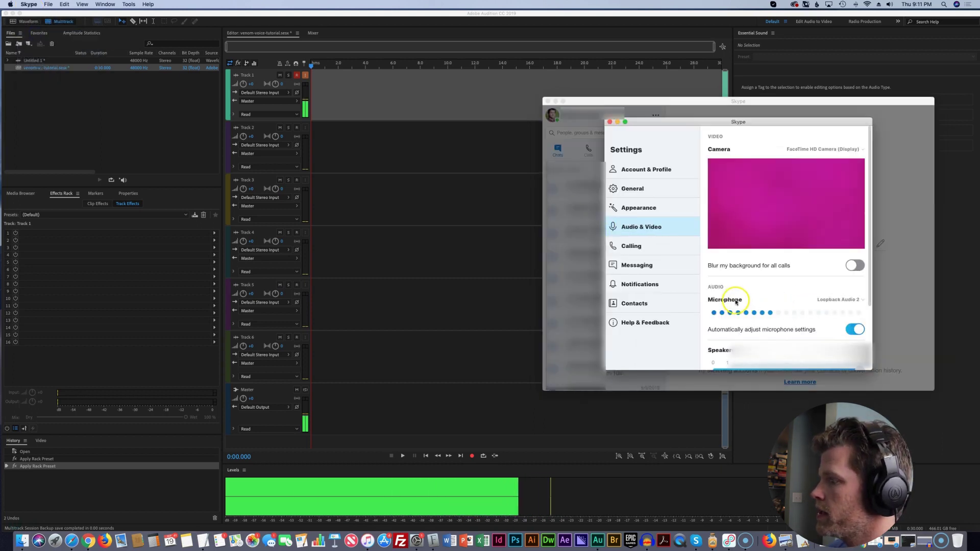
left_click(830, 302)
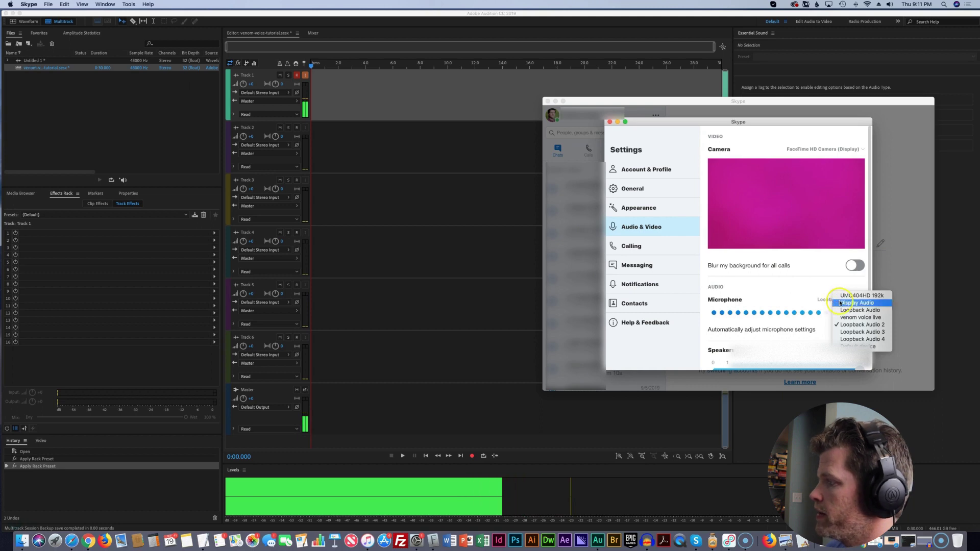
left_click(858, 318)
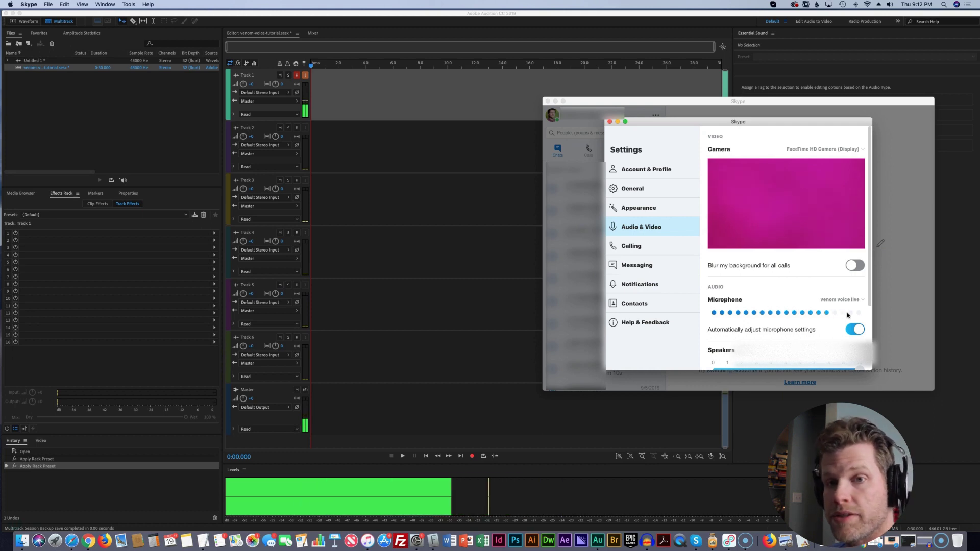
- Close Skype's settings, nudge its window left, and return to Audition
scroll(780, 291, "down", 5)
scroll(780, 292, "up", 5)
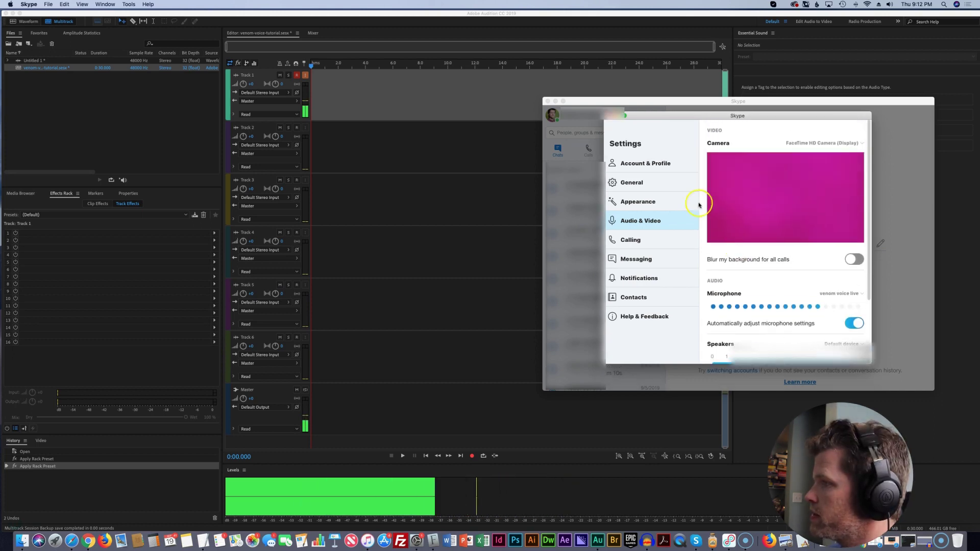
left_click(609, 119)
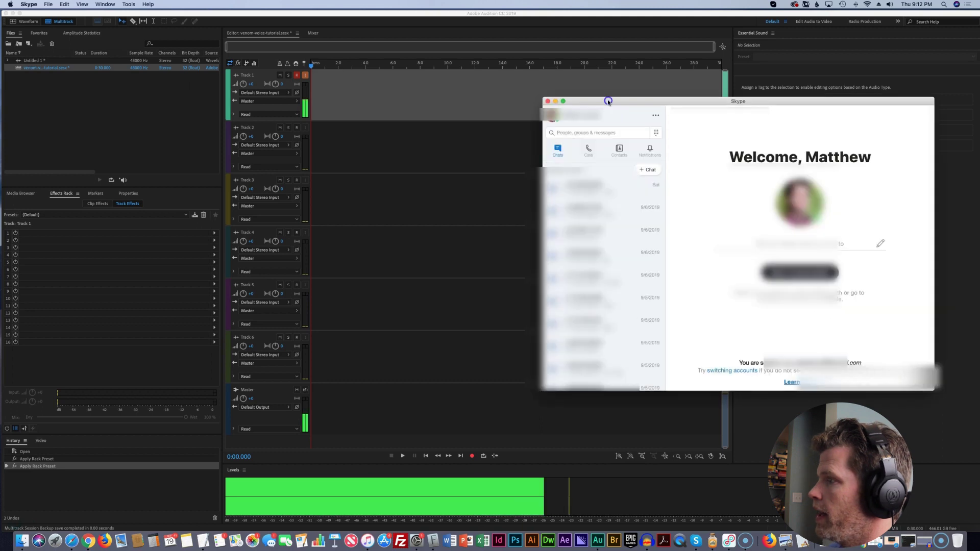
left_click_drag(608, 101, 587, 101)
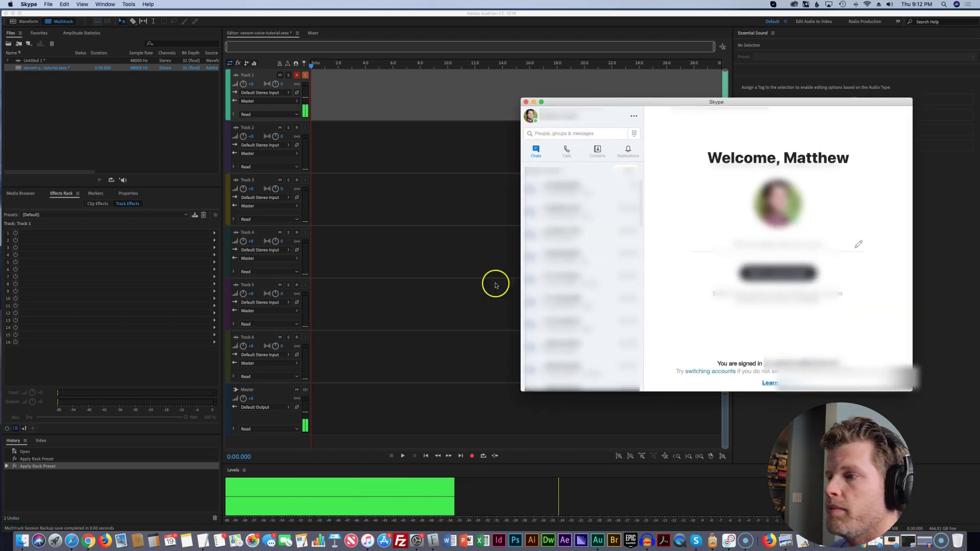
left_click(403, 249)
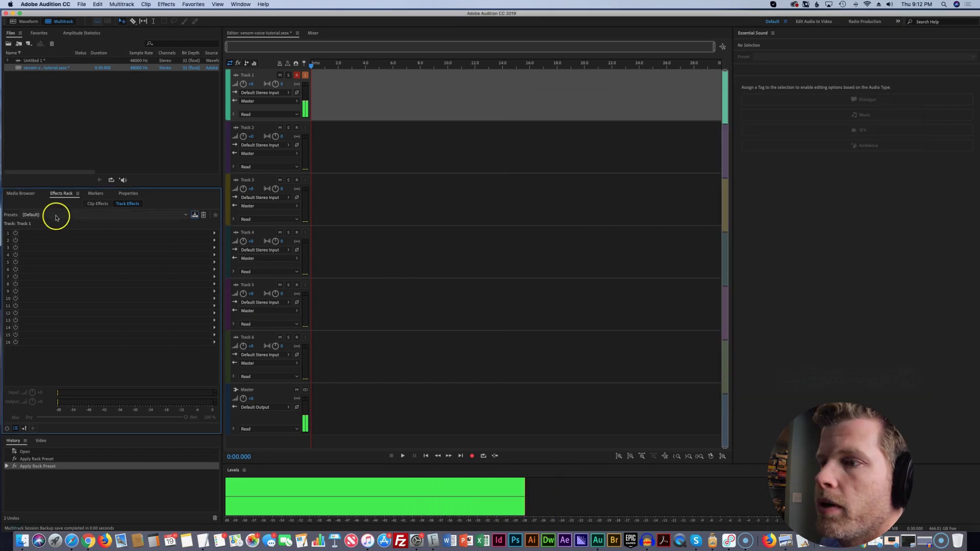
- Record the Track 1_001 test take, then delete its clip from the timeline
left_click(37, 341)
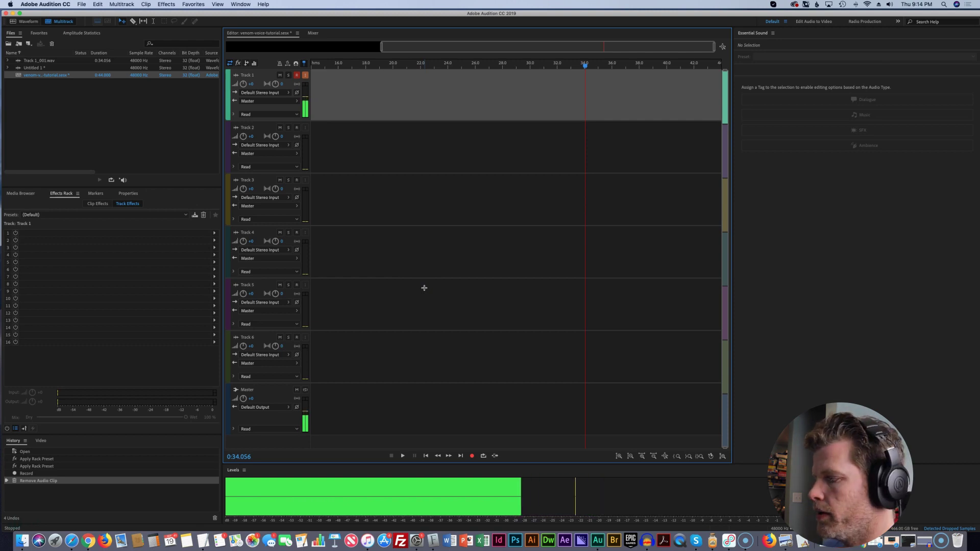
- Start Audio Hijack's AIFF recording of venom voice live plus Skype audio
left_click(711, 541)
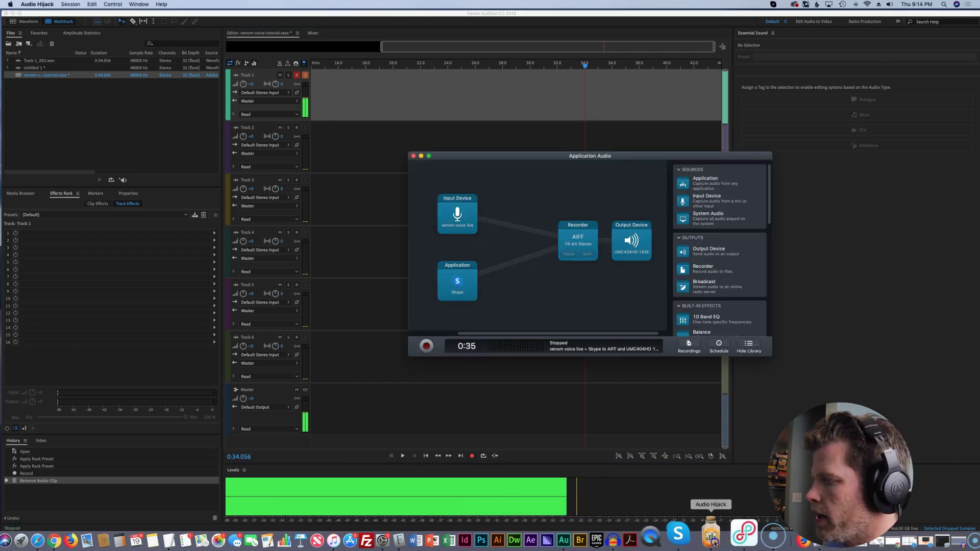
left_click(426, 347)
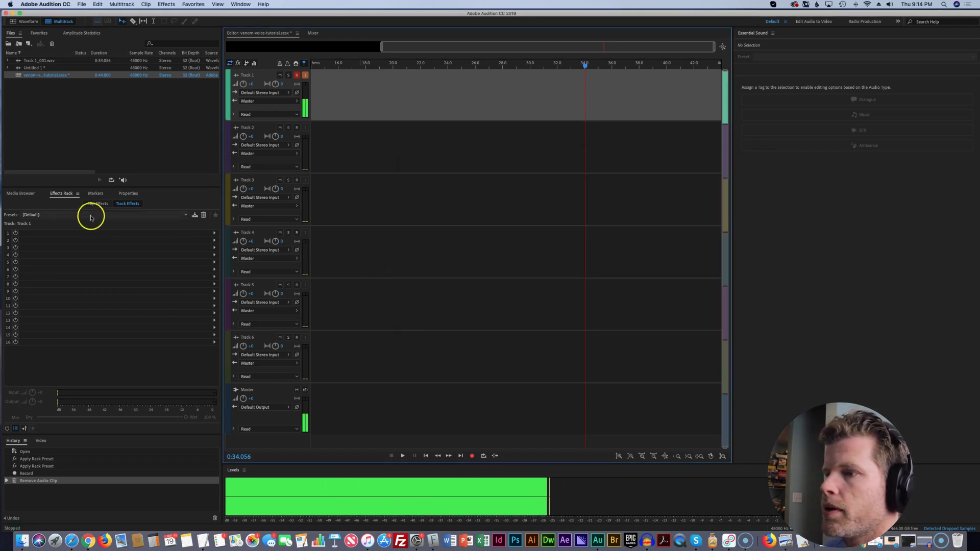
left_click(35, 215)
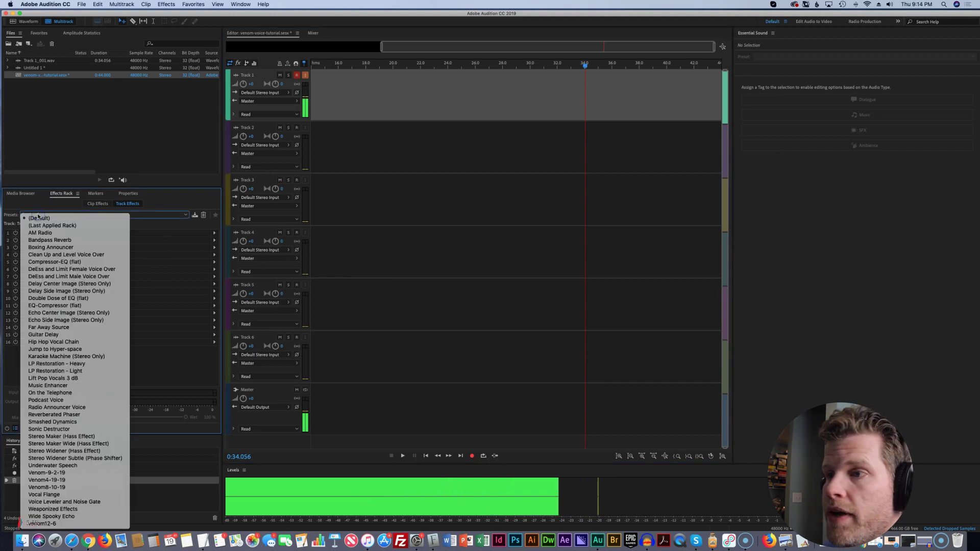
- Apply the Venom8-10-19 rack preset and record on Track 1 from 0:14.279
left_click(51, 486)
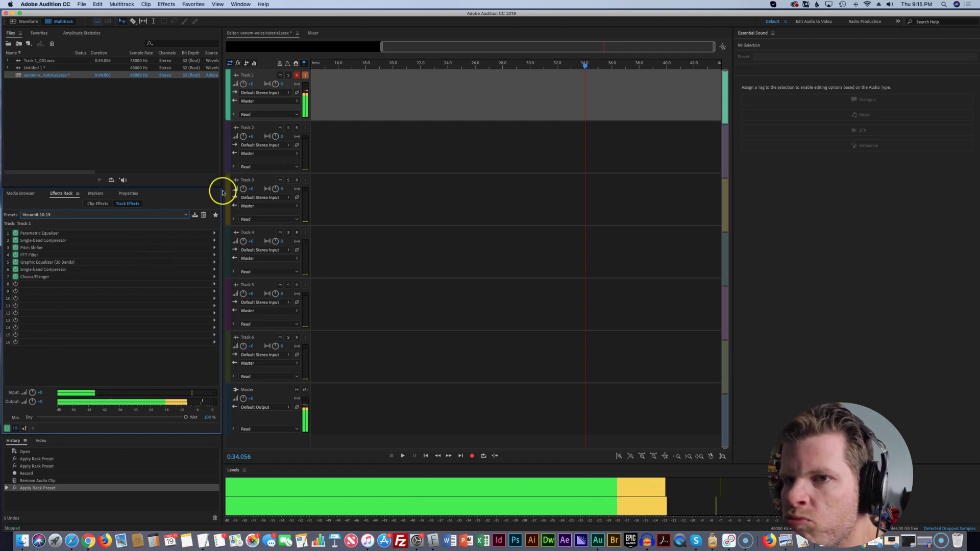
left_click(315, 64)
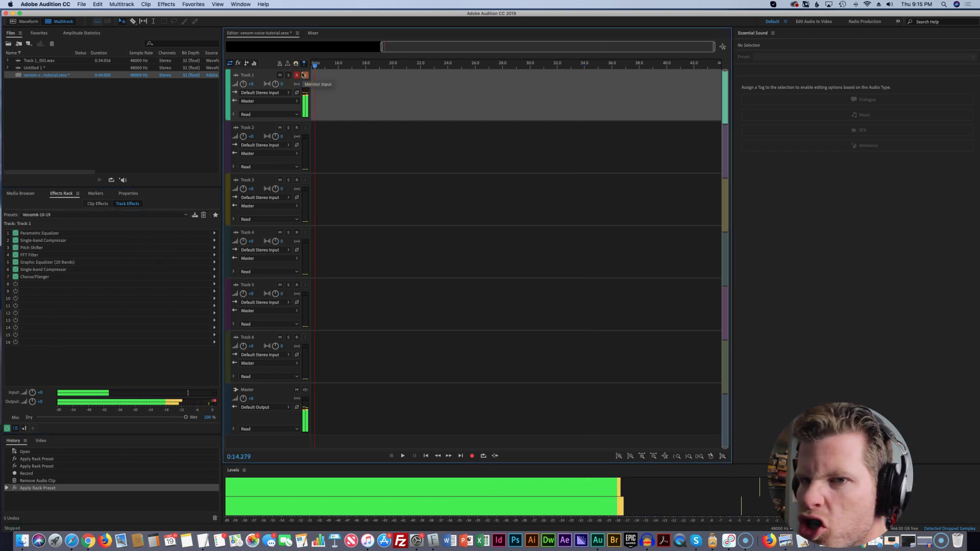
left_click(472, 456)
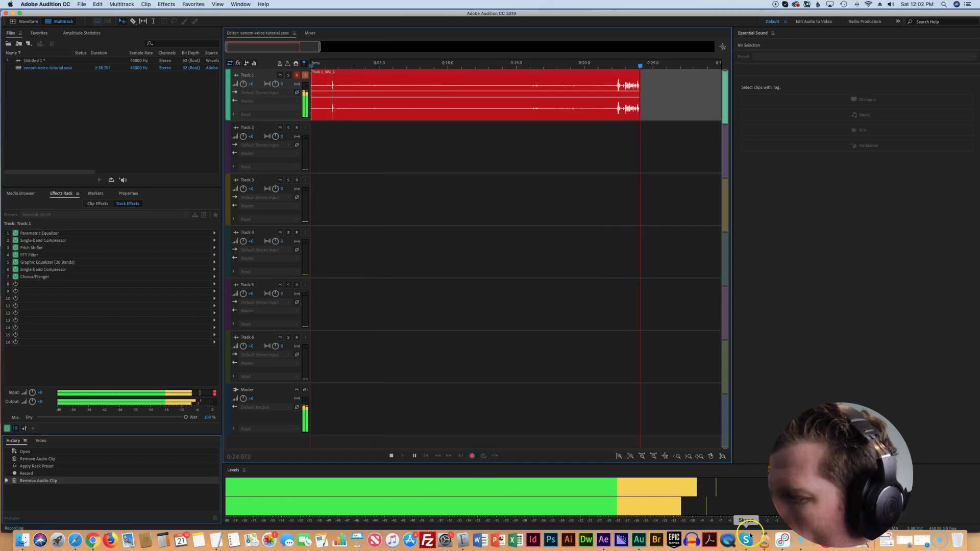
left_click(747, 538)
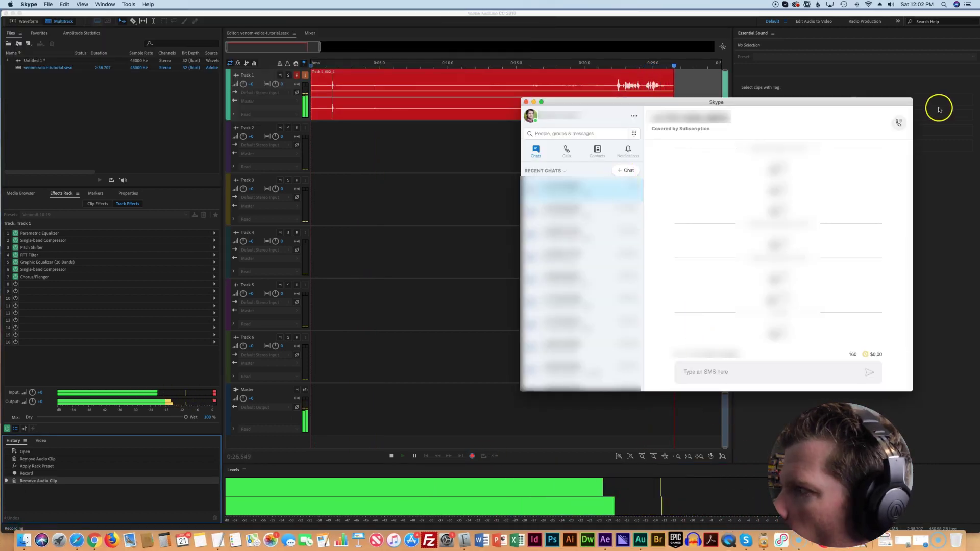
- Call the open Skype contact and carry out the prank using the venom voice
left_click(898, 122)
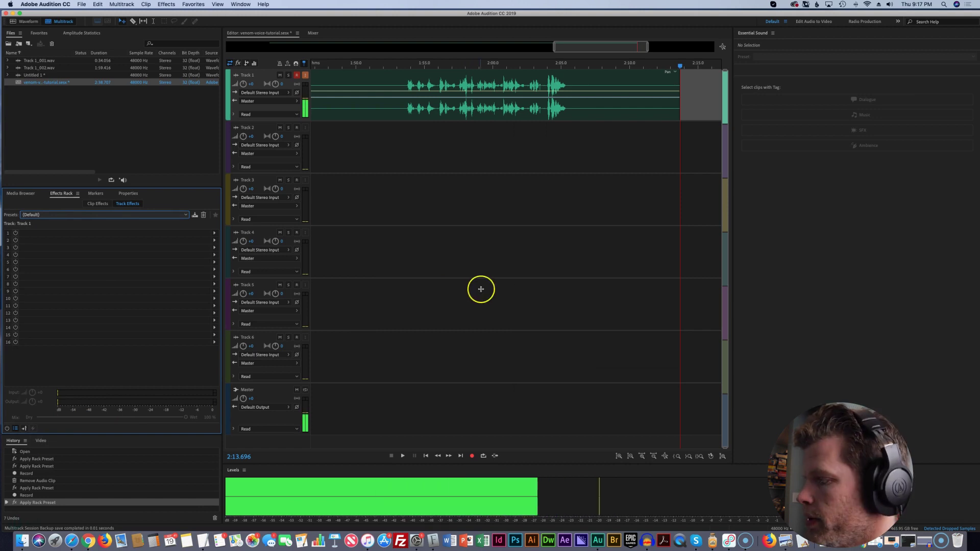
- Stop Audio Hijack at 2:43 and reveal App Recording 20190919 2114.aiff in Finder
left_click(712, 541)
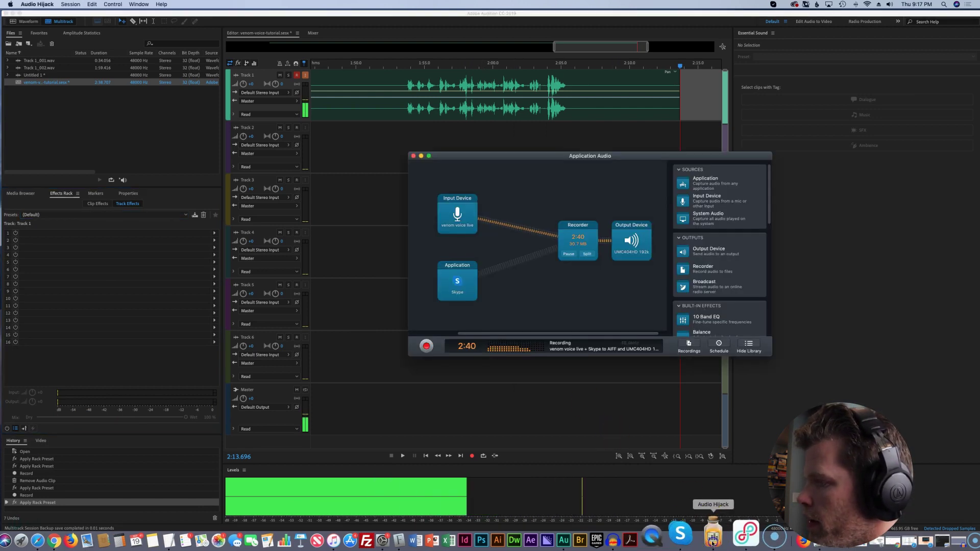
left_click(426, 346)
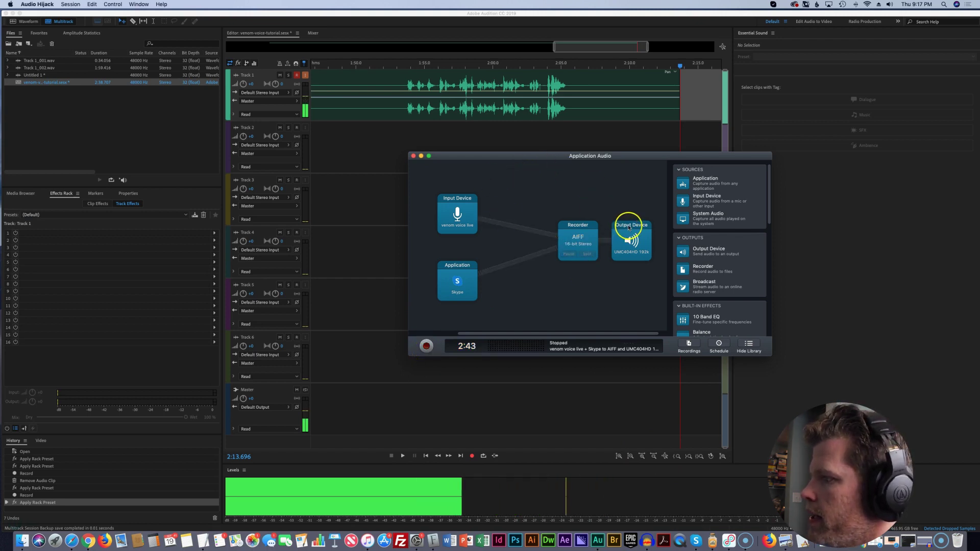
left_click(686, 346)
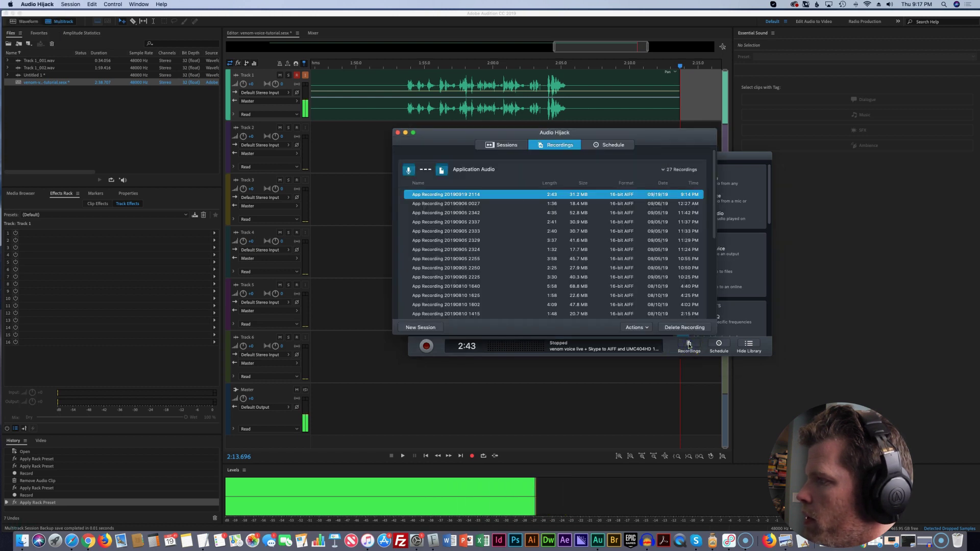
right_click(532, 196)
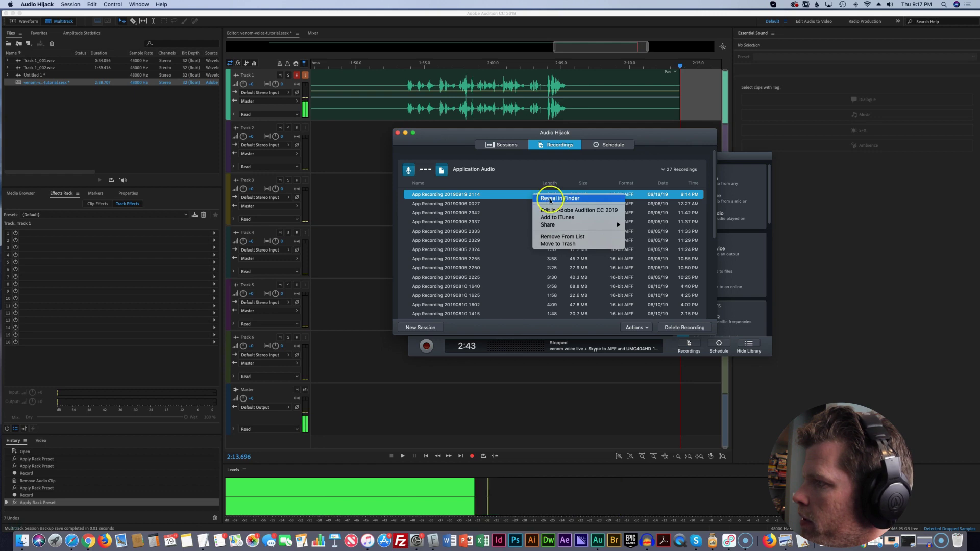
left_click(549, 199)
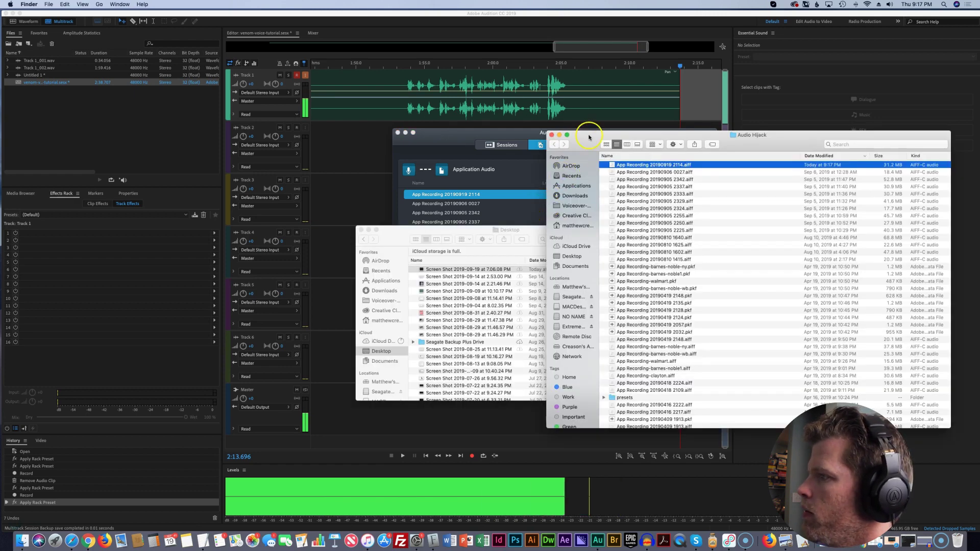
- Drag the Audio Hijack Finder window holding the new AIFF recording to the screen's left
left_click_drag(589, 136, 403, 144)
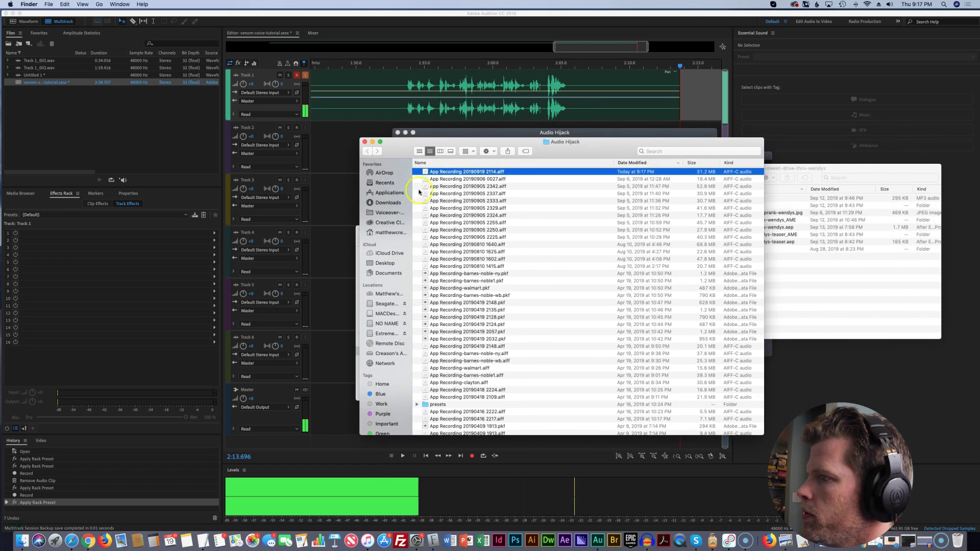